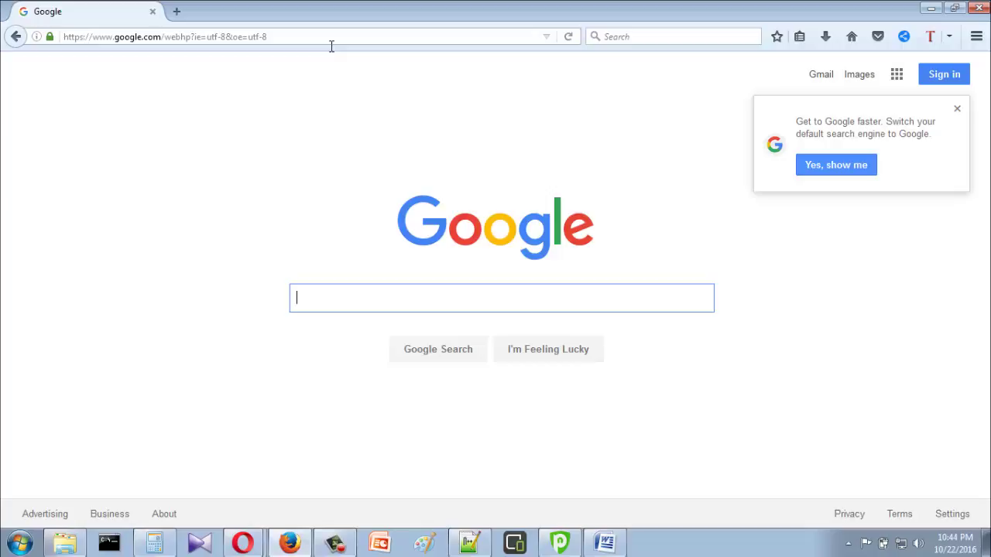
Search Google for gmail.com to list the Gmail pages.
left_click(332, 41)
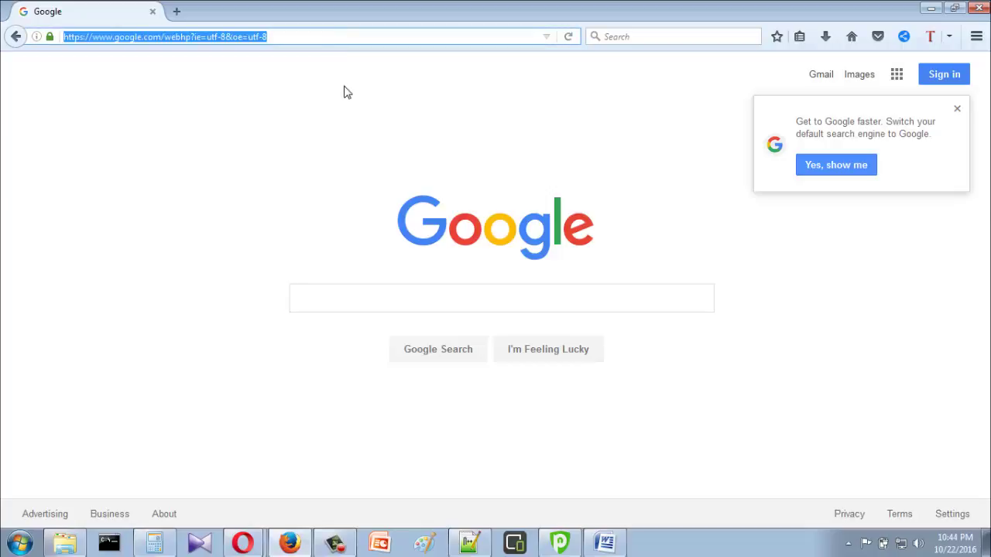
left_click(414, 305)
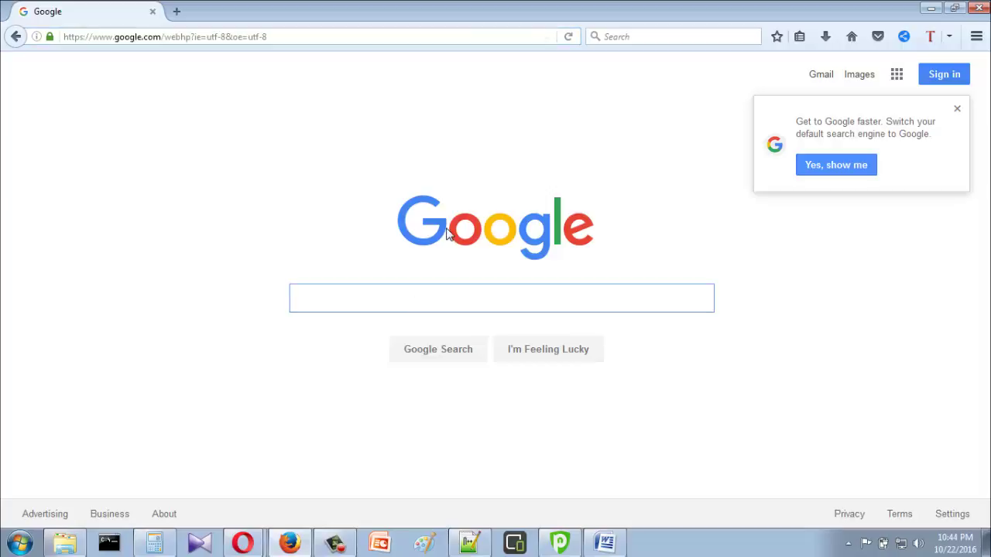
type("gmail.")
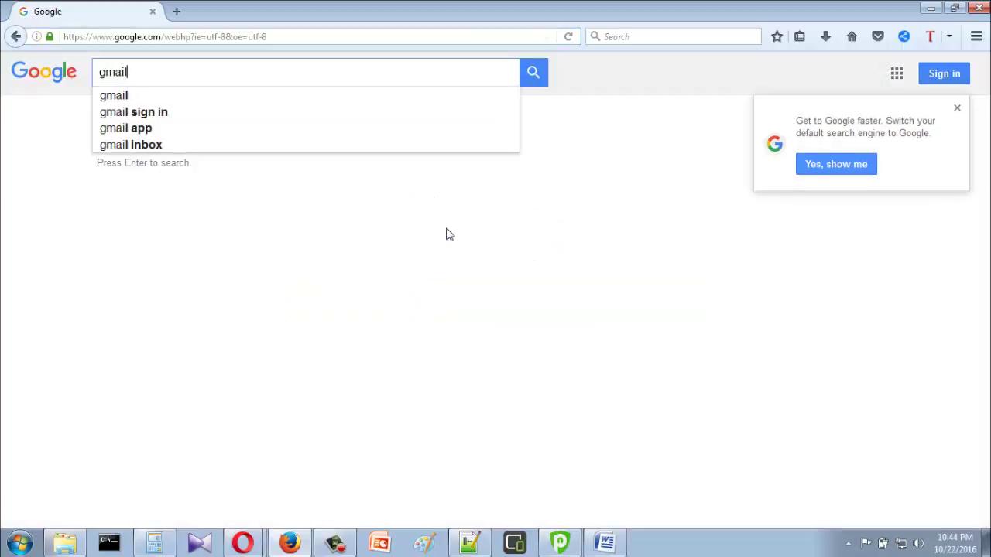
type("com")
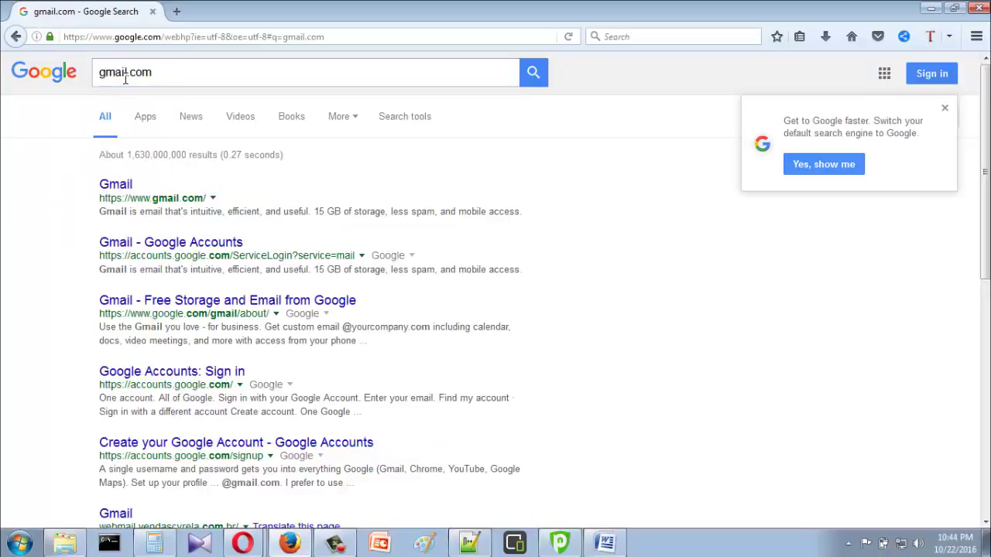
Open the official Gmail result and start Create an Account in a new tab.
left_click(128, 186)
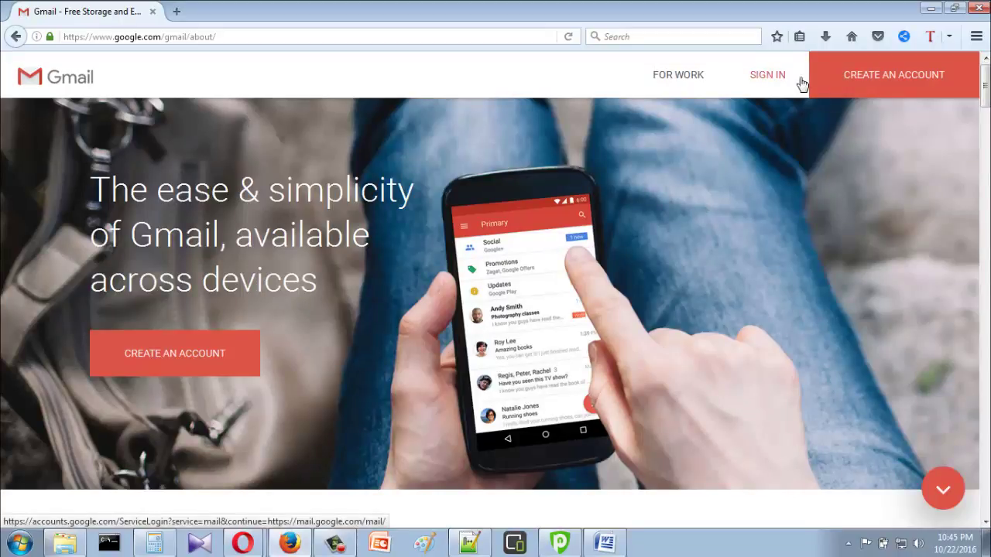
left_click(886, 76)
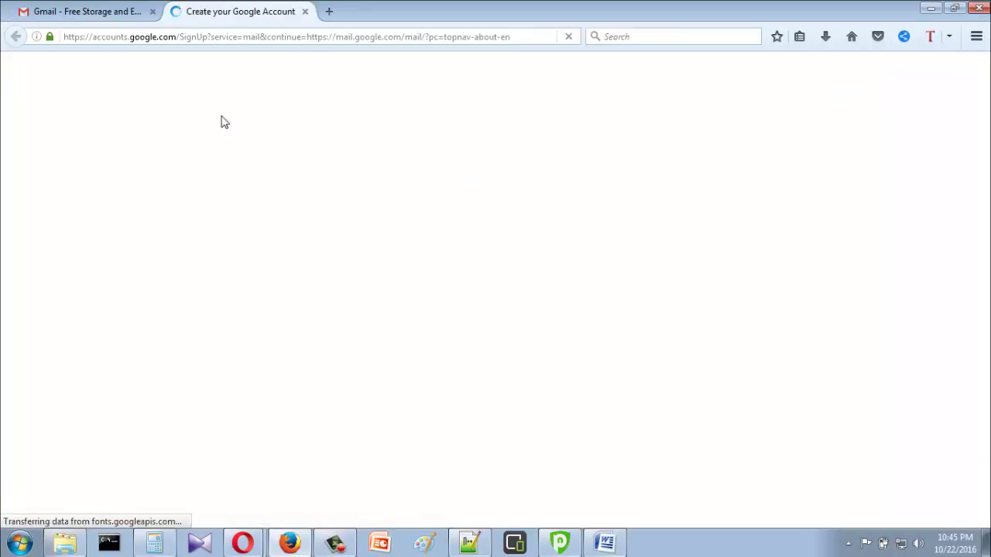
left_click(97, 14)
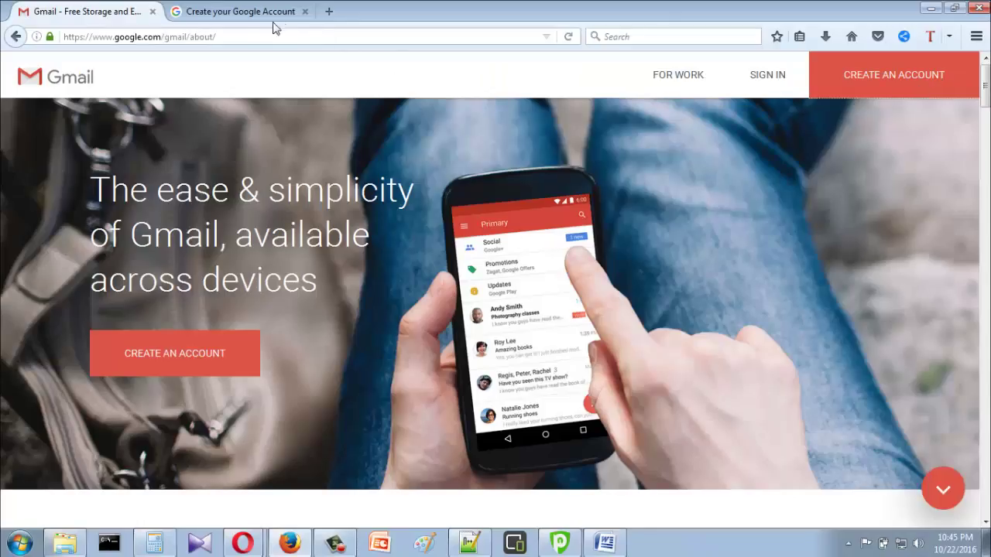
left_click(256, 13)
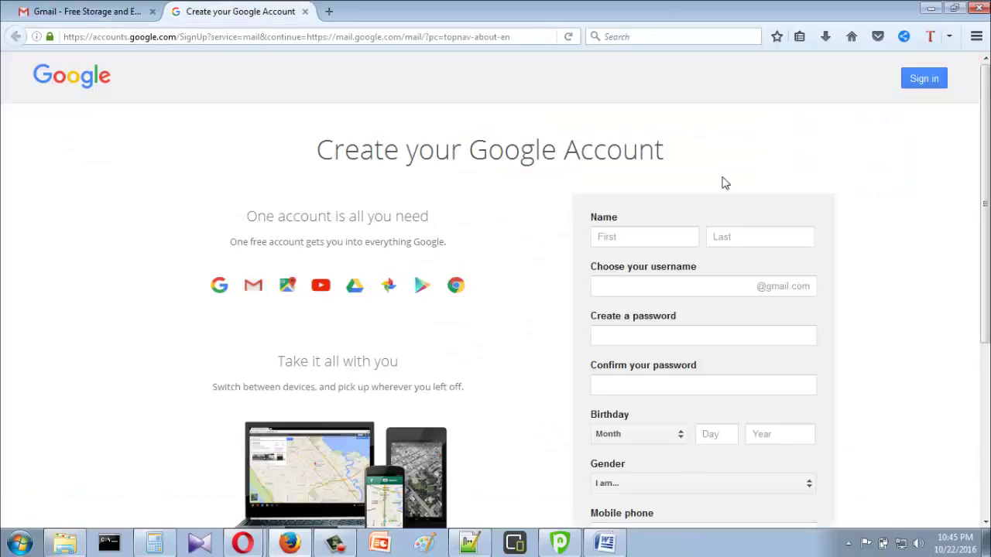
Enter the new account holder's first and last name on the sign-up form.
scroll(836, 174, "down", 4)
scroll(836, 173, "up", 2)
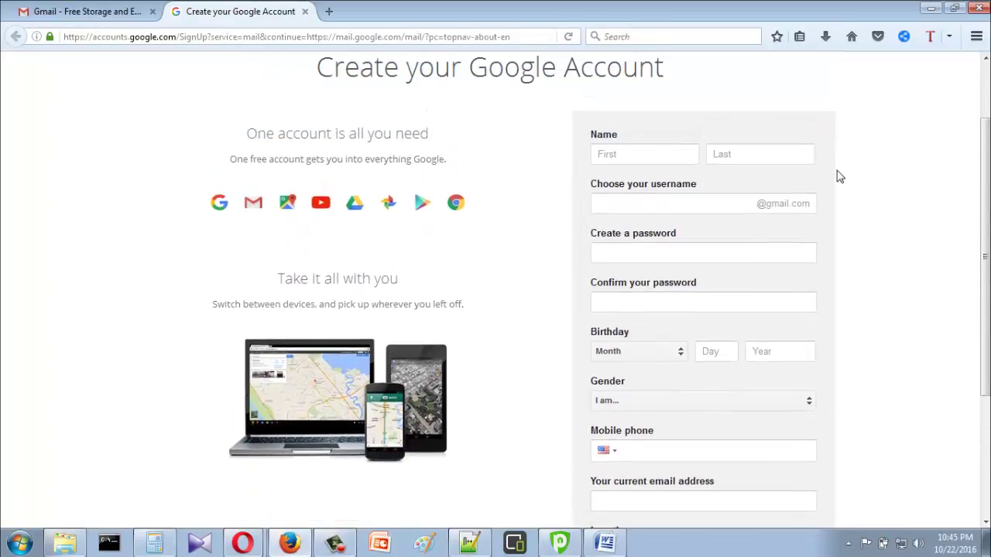
scroll(839, 175, "down", 1)
scroll(839, 176, "down", 4)
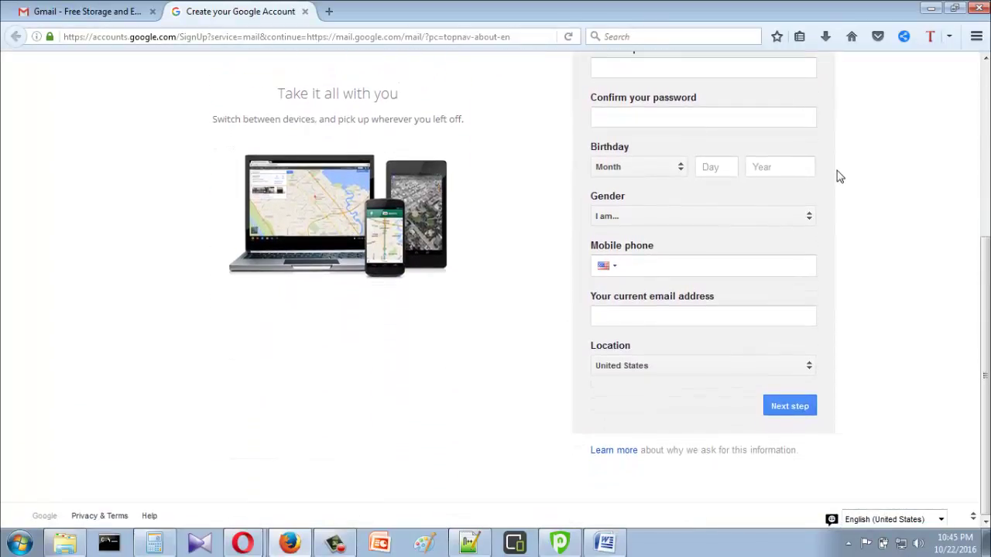
scroll(840, 176, "up", 4)
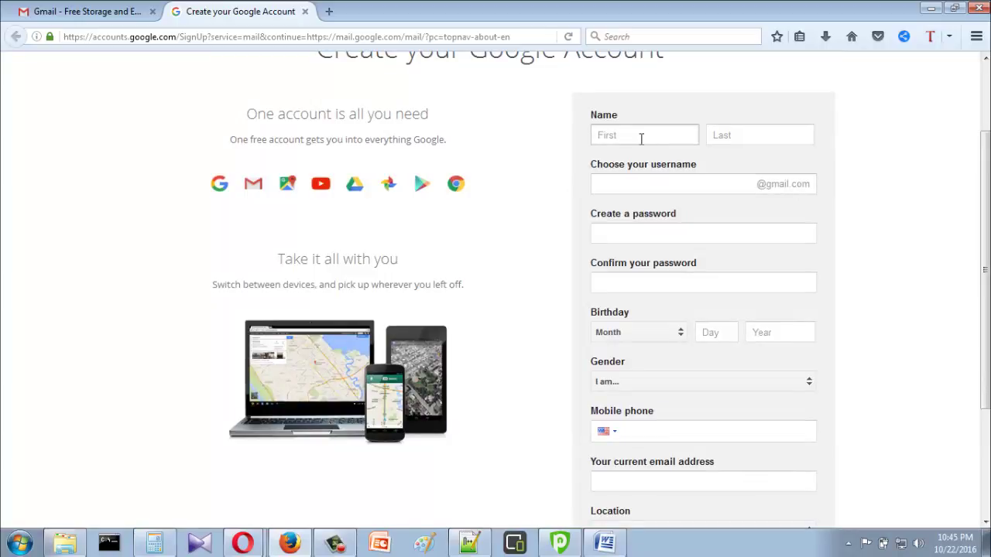
left_click(640, 139)
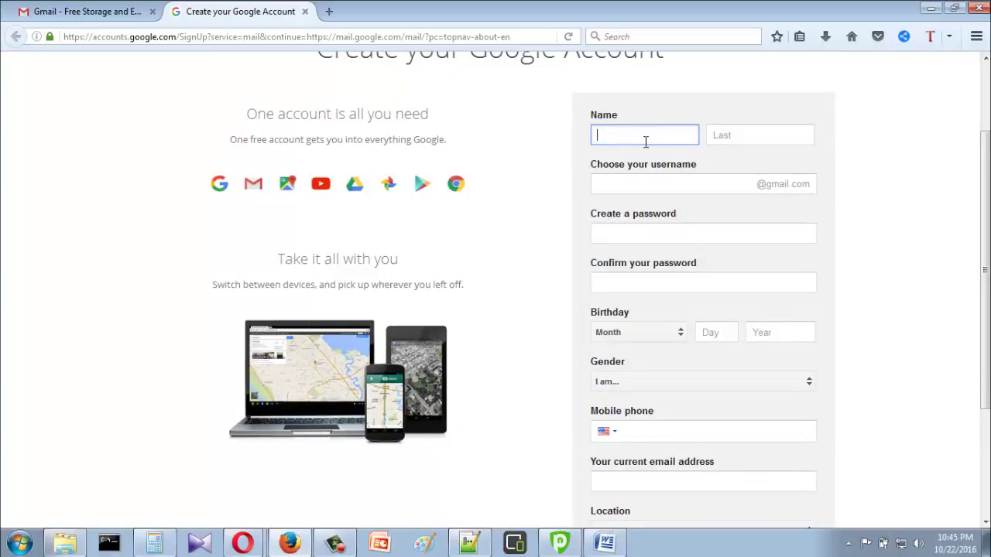
key("Tab")
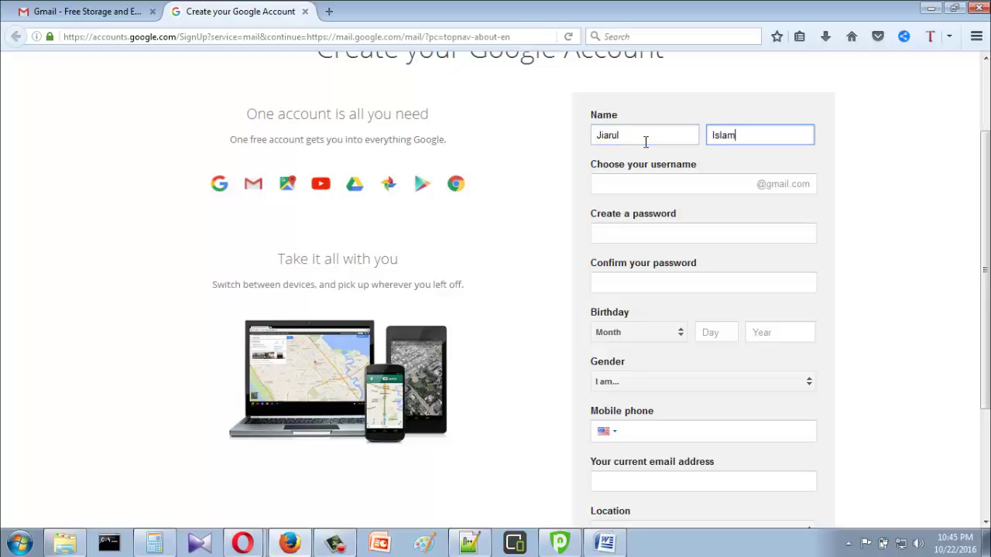
Choose a Gmail username, replacing the tried ones flagged as taken with an available one.
key("Tab")
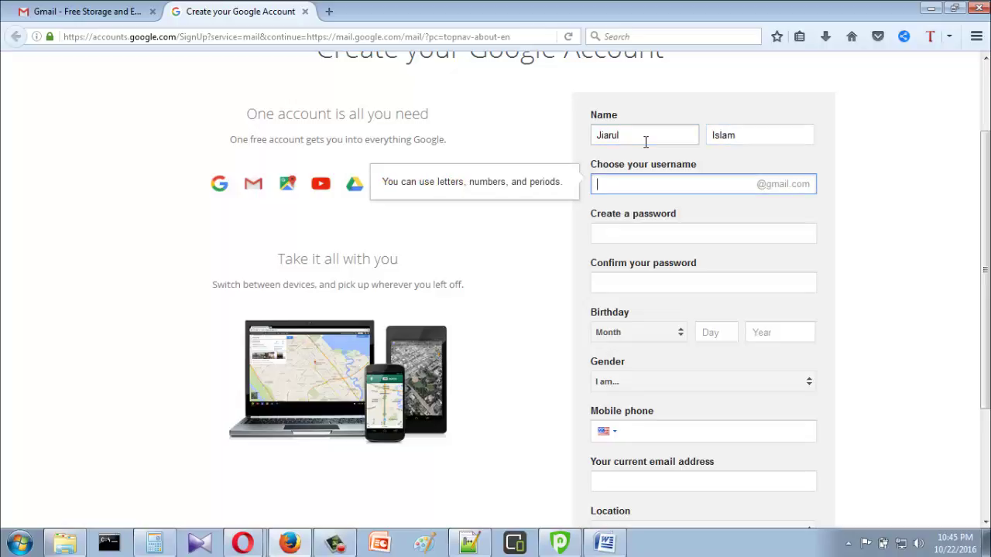
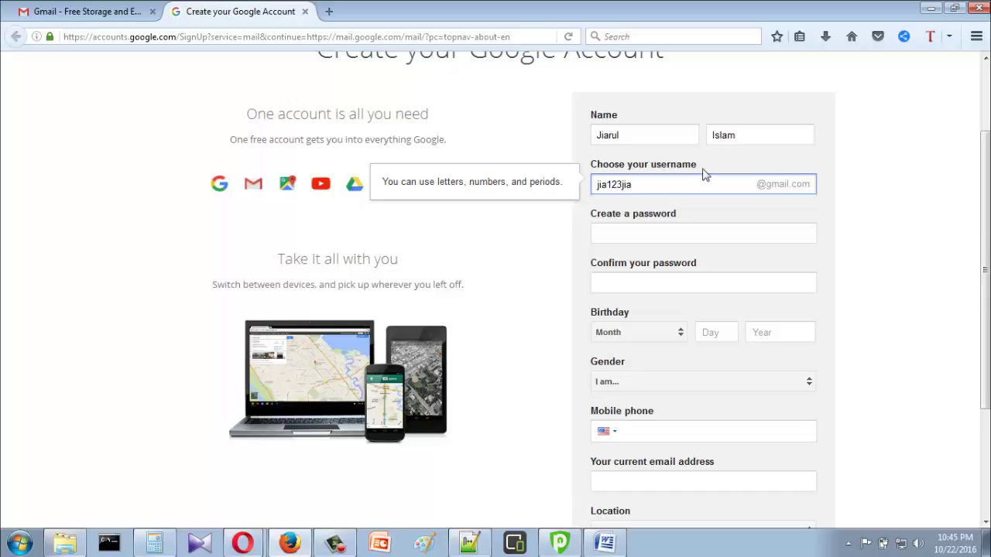
key("Tab")
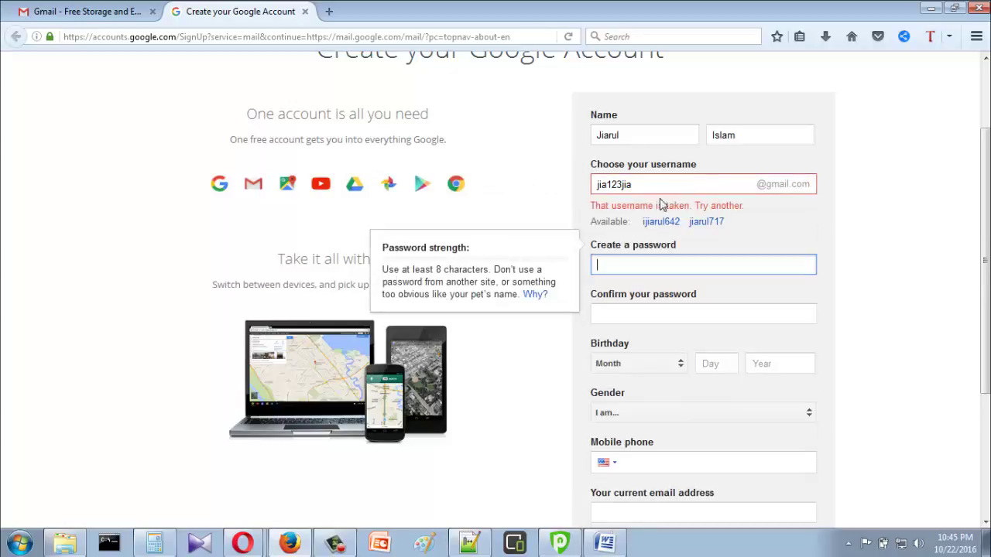
left_click(627, 190)
left_click_drag(622, 190, 608, 194)
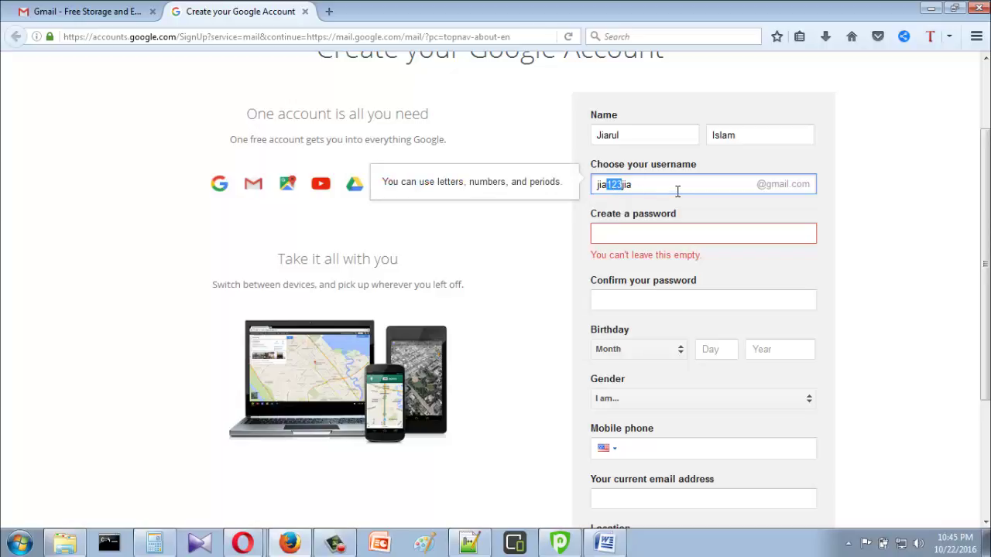
type("111")
left_click(719, 240)
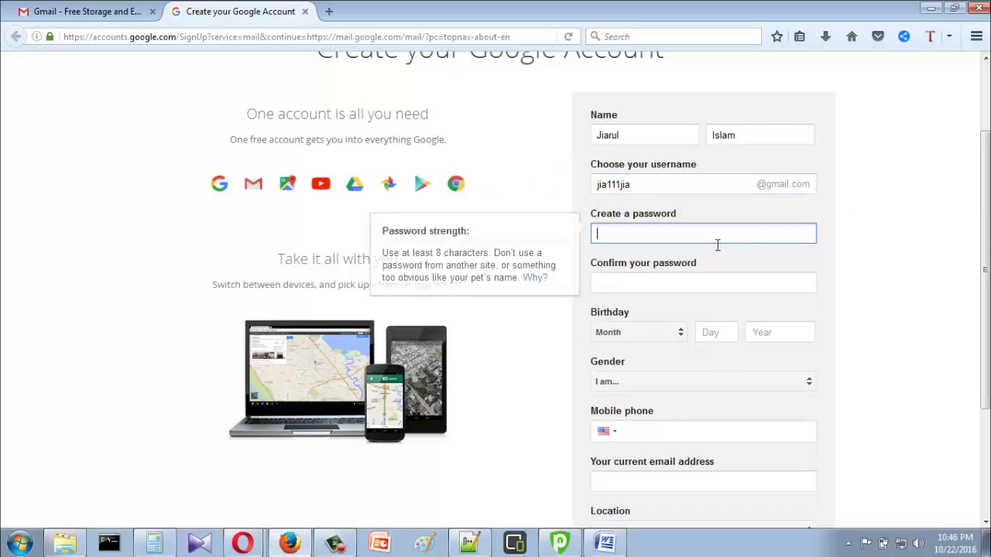
left_click(645, 188)
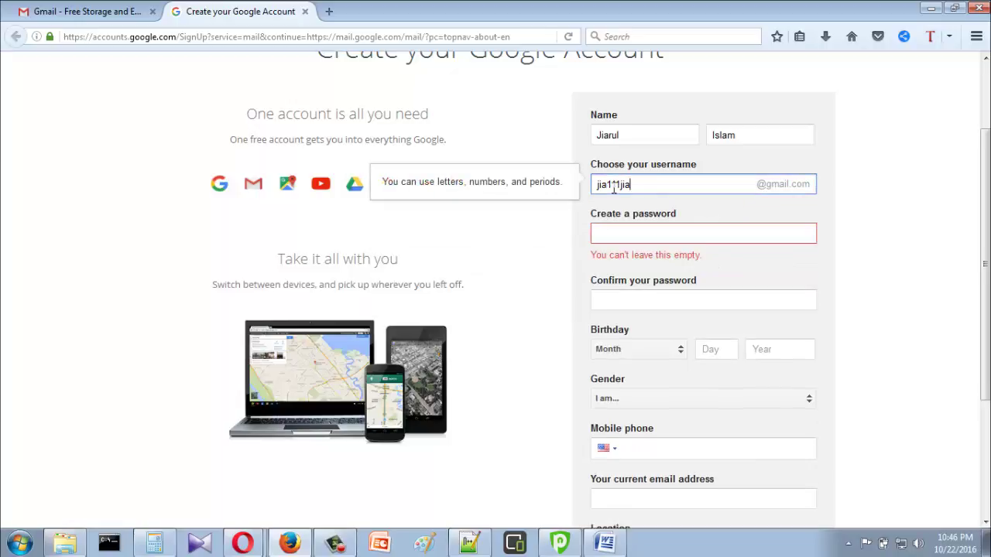
left_click_drag(645, 186, 571, 194)
key("BackSpace")
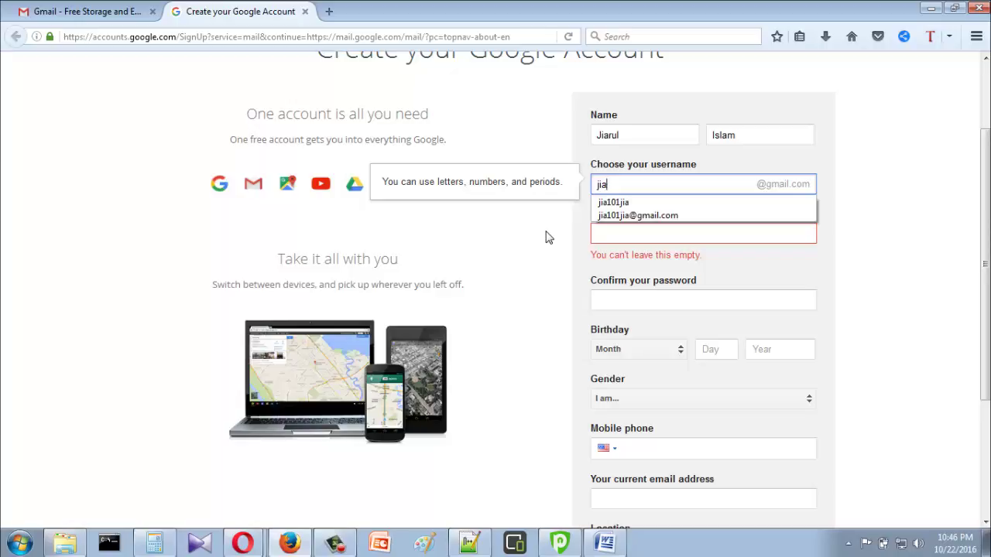
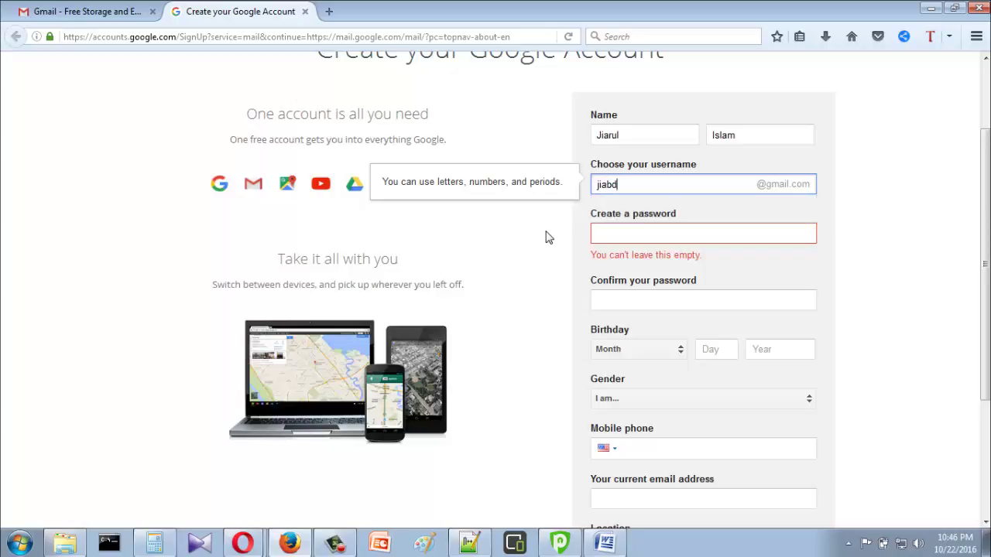
left_click(639, 235)
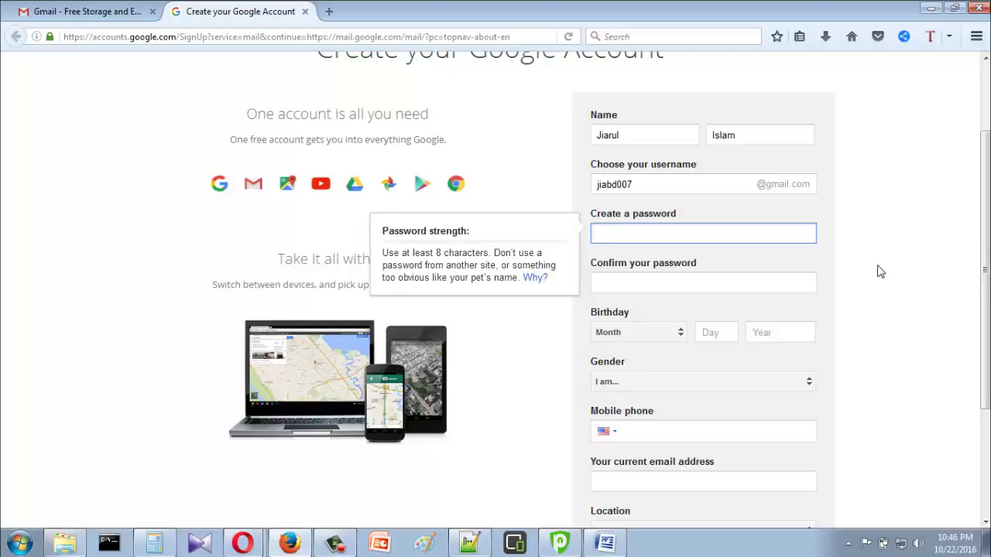
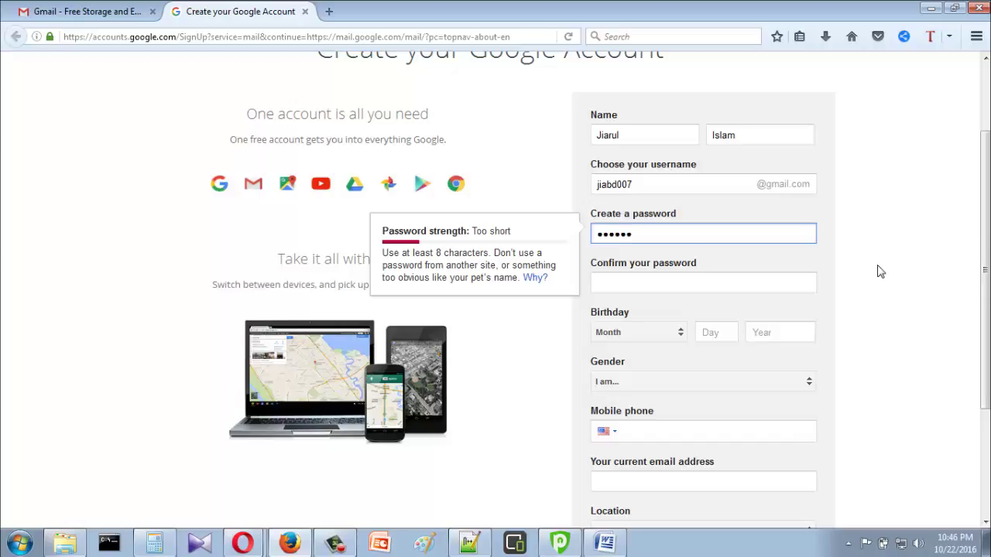
Set a longer account password and re-enter it in the confirmation field.
key("Tab")
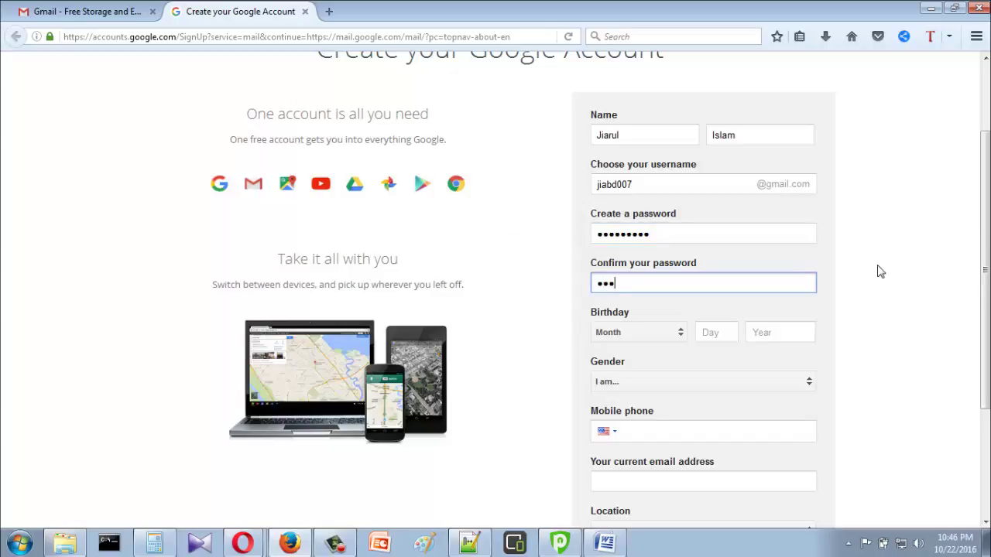
key("BackSpace")
key("BackSpace")
key("shift+Tab")
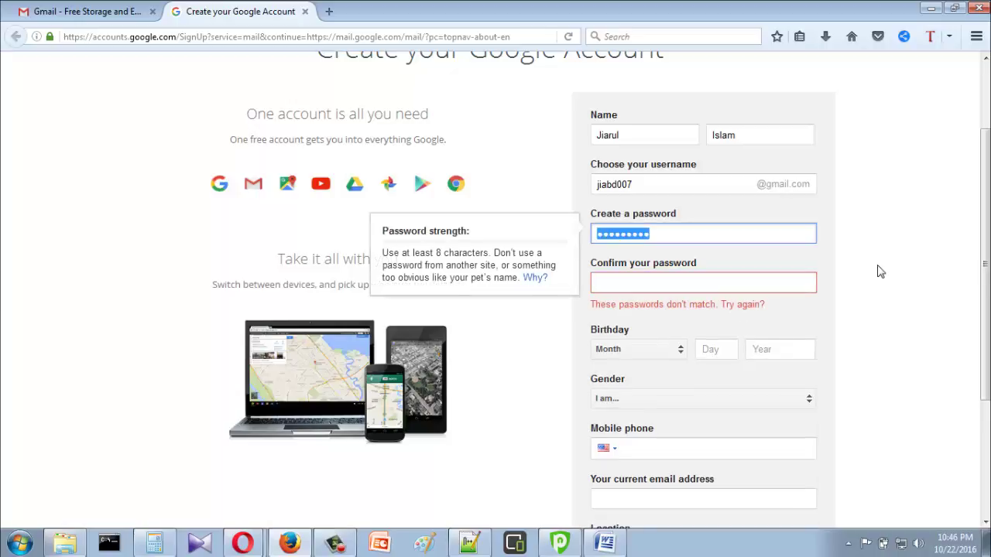
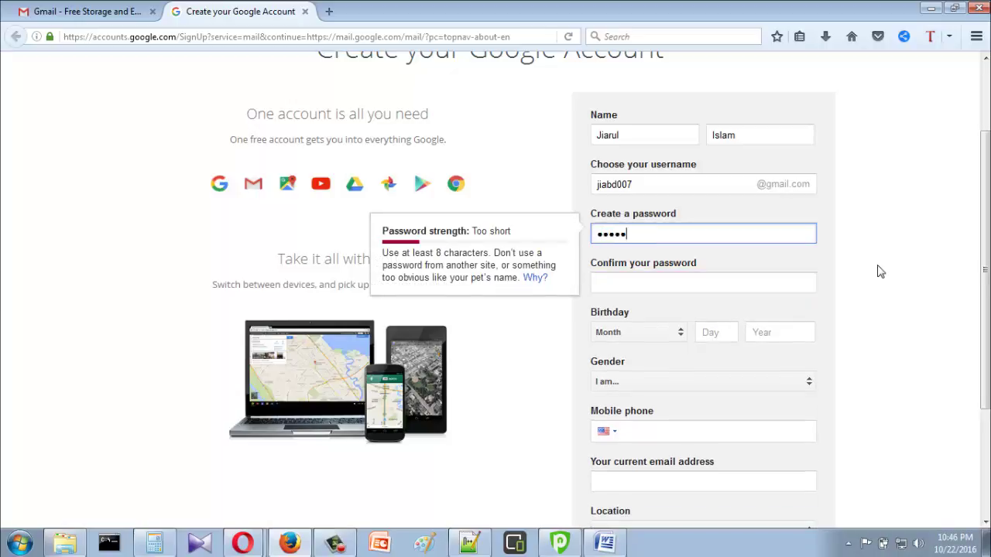
key("Tab")
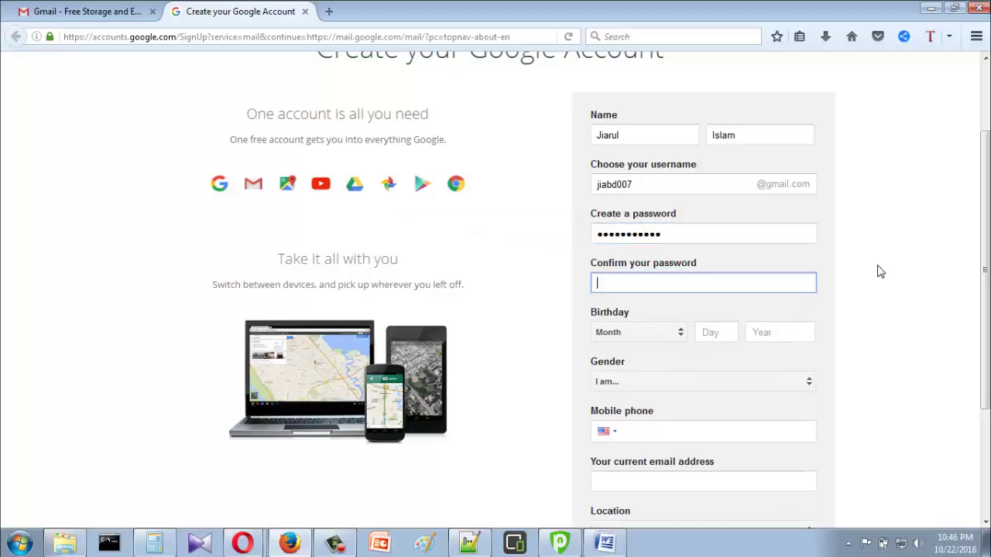
Set the birthday to January 01 1990 and the gender to Male.
key("Tab")
left_click(648, 341)
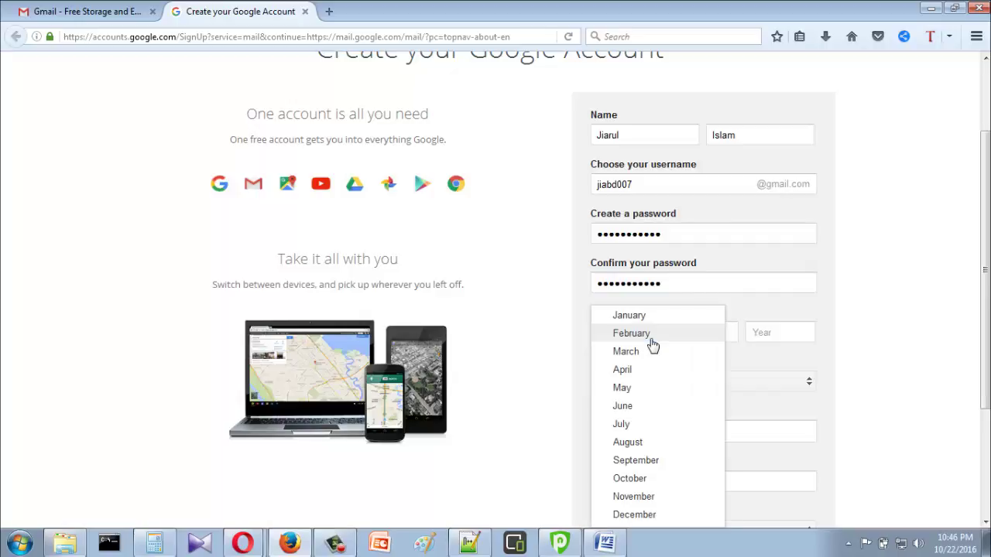
left_click(648, 317)
left_click(706, 333)
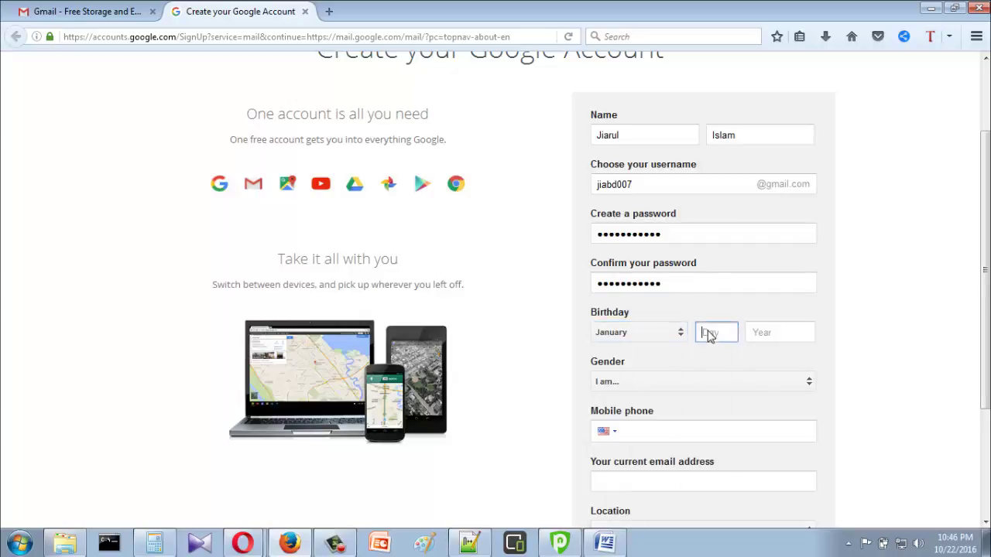
type("01")
left_click(767, 338)
type("1990")
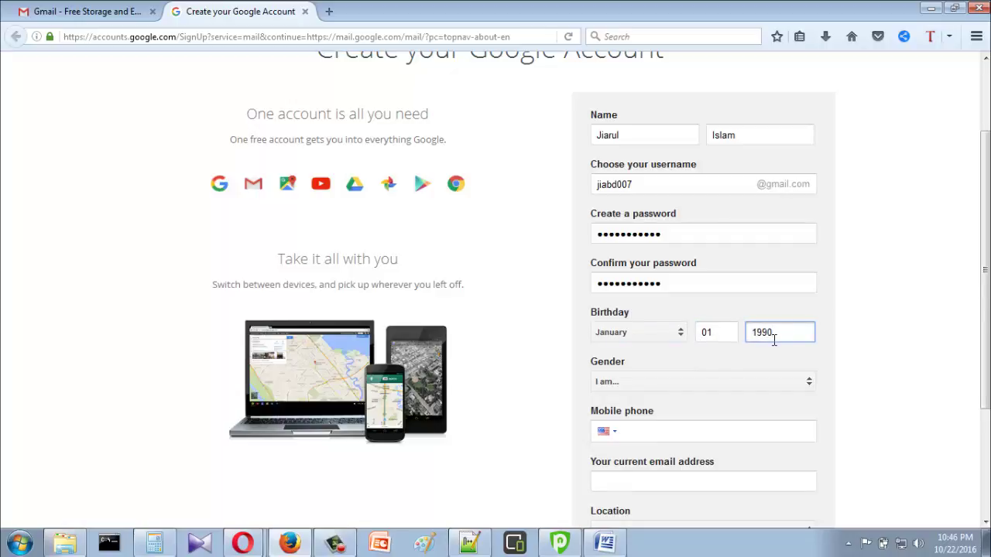
left_click(694, 383)
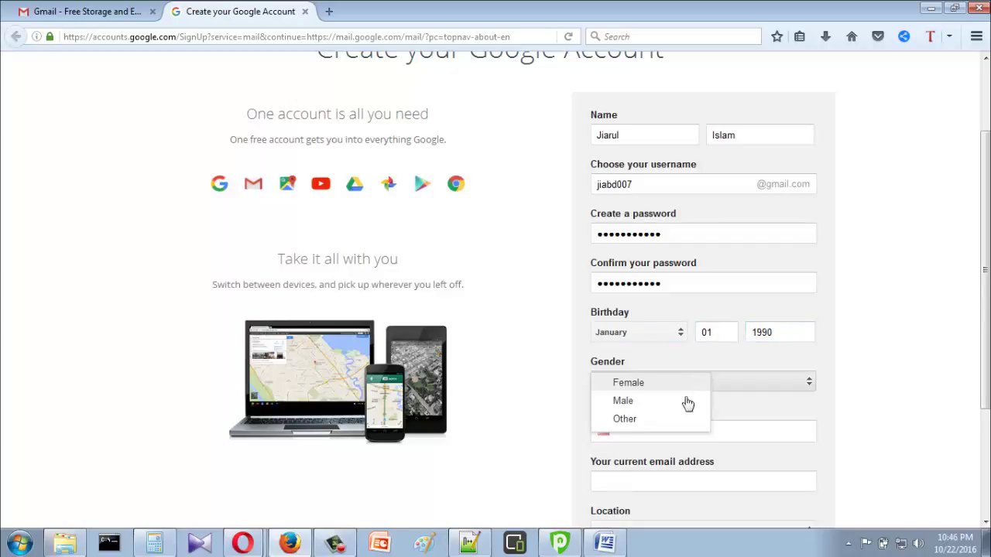
left_click(656, 401)
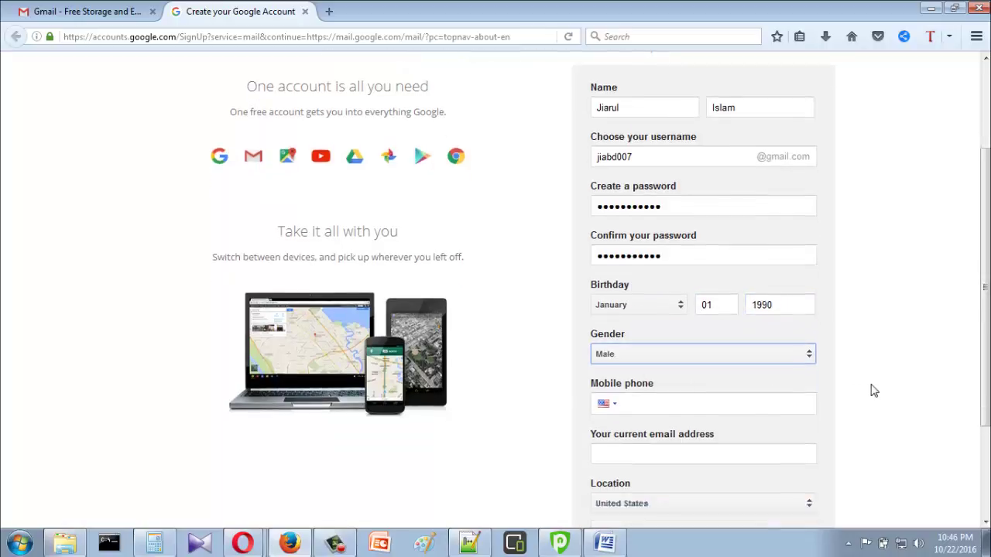
Set the phone country to Bangladesh (+880) and enter the mobile phone number.
scroll(871, 391, "down", 4)
left_click(676, 264)
left_click(614, 274)
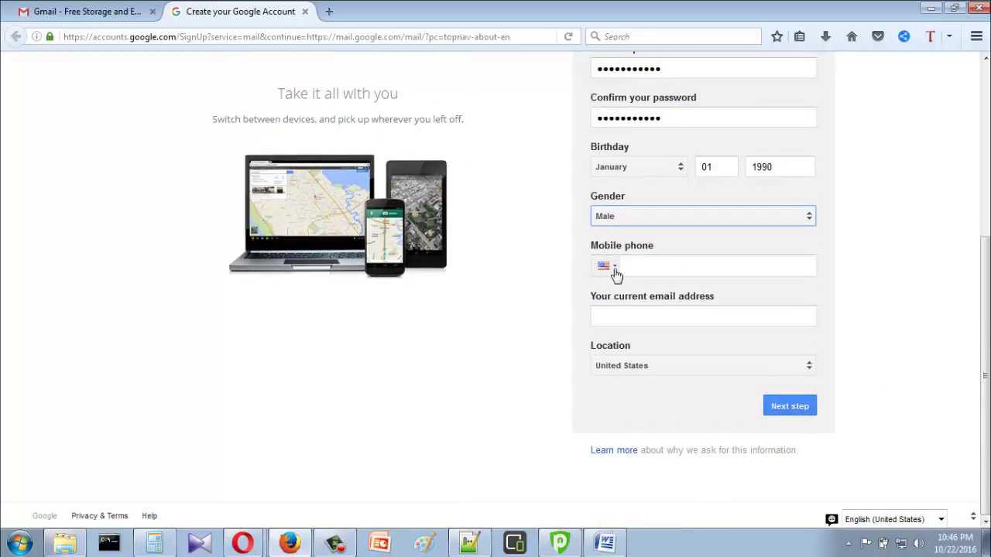
left_click(615, 275)
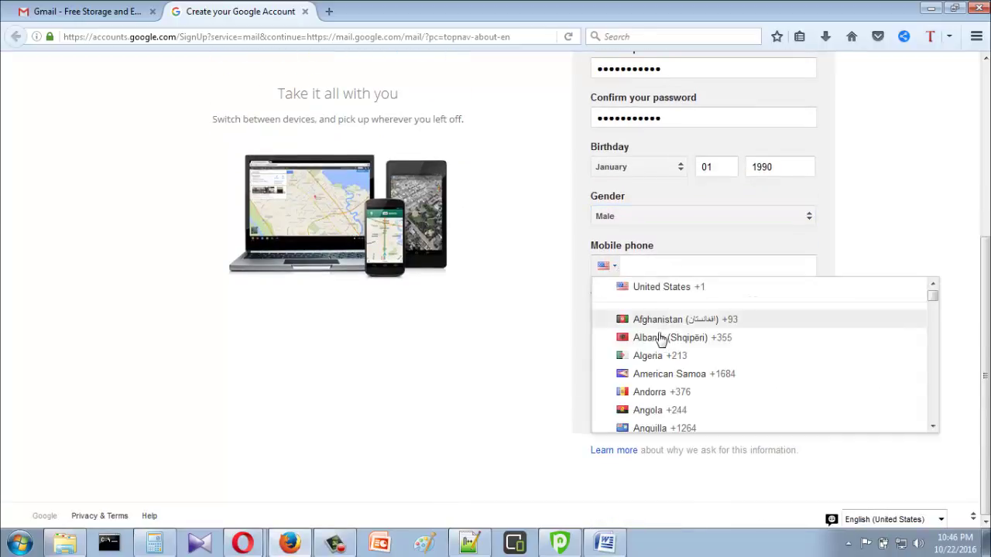
scroll(678, 364, "down", 1)
scroll(678, 365, "down", 5)
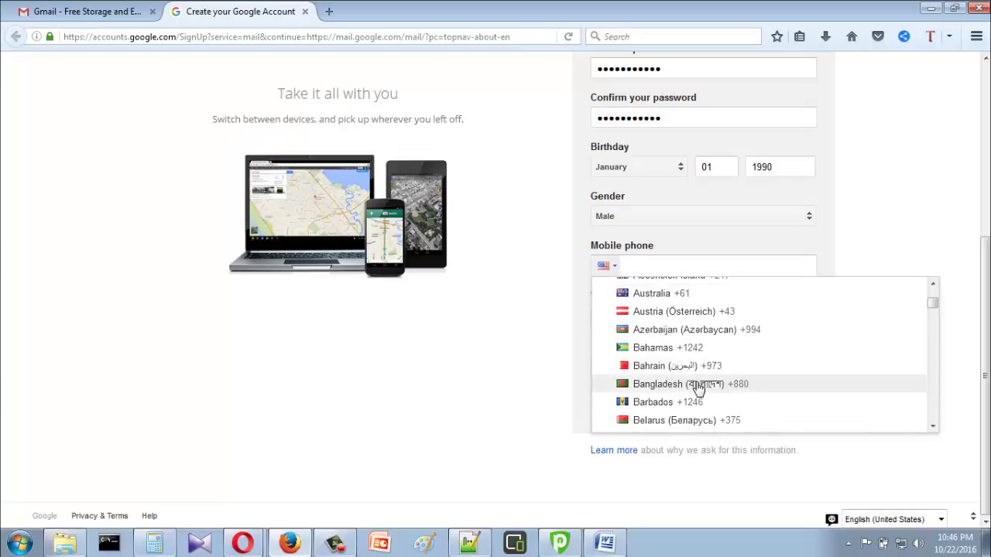
left_click(692, 384)
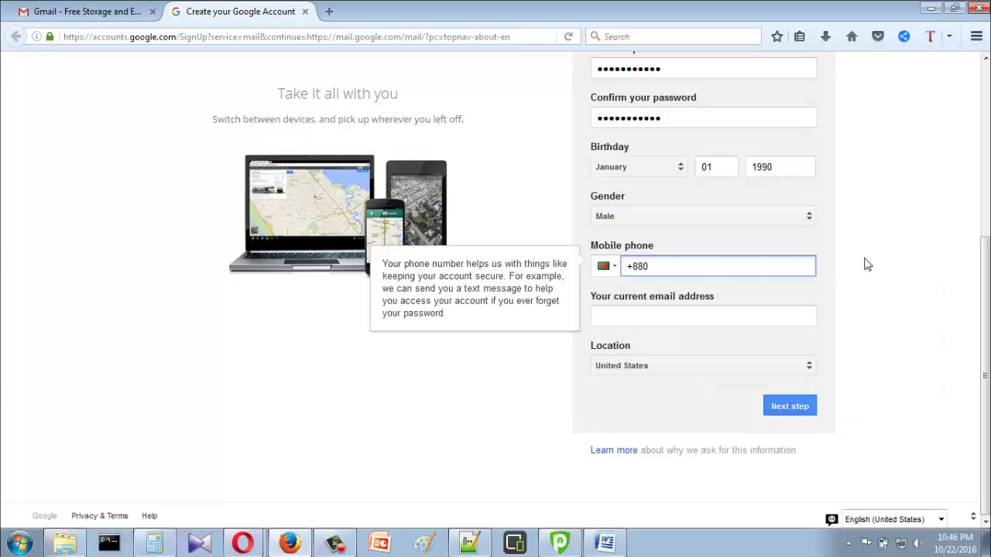
left_click_drag(706, 269, 686, 274)
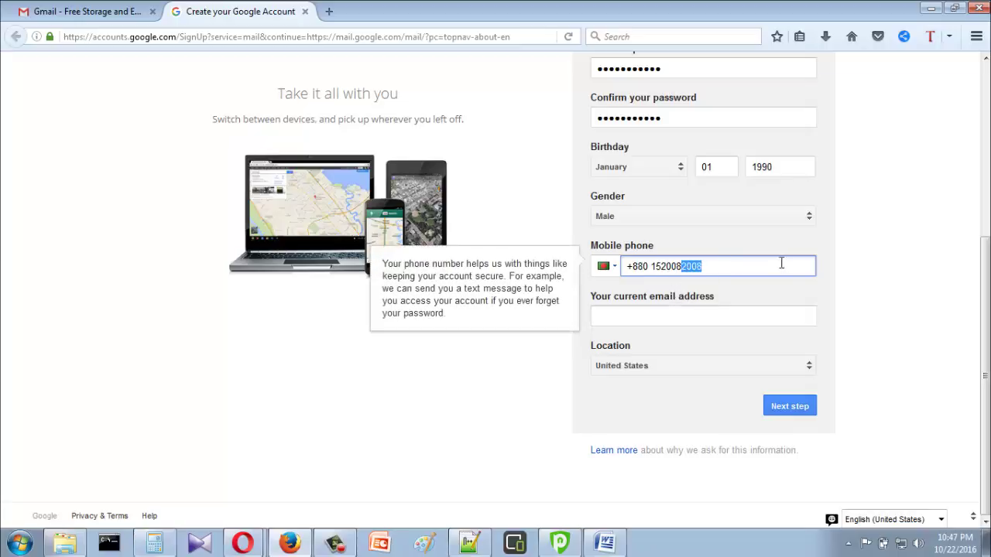
type("2")
left_click(686, 323)
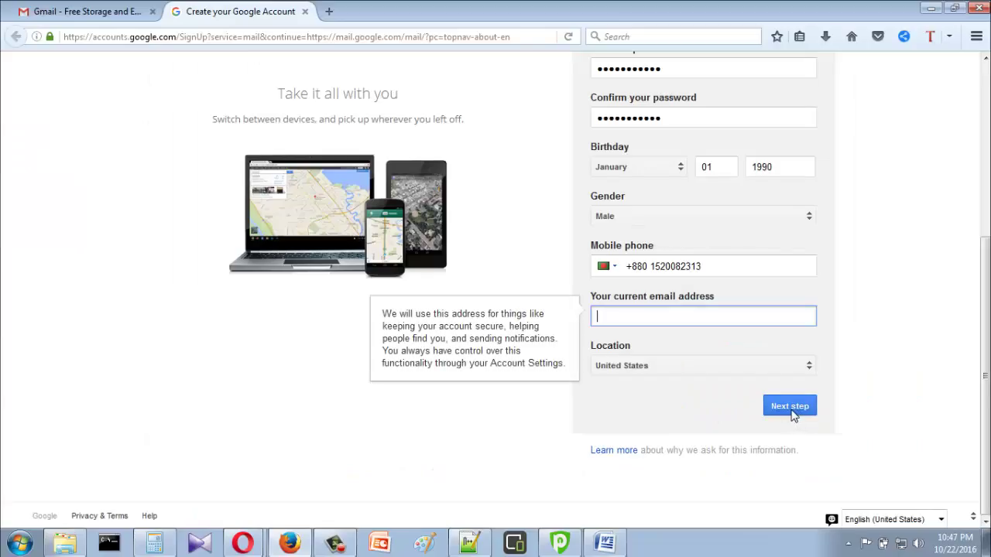
Submit the sign-up form and agree to Google's Privacy and Terms after reading to the bottom.
left_click(789, 409)
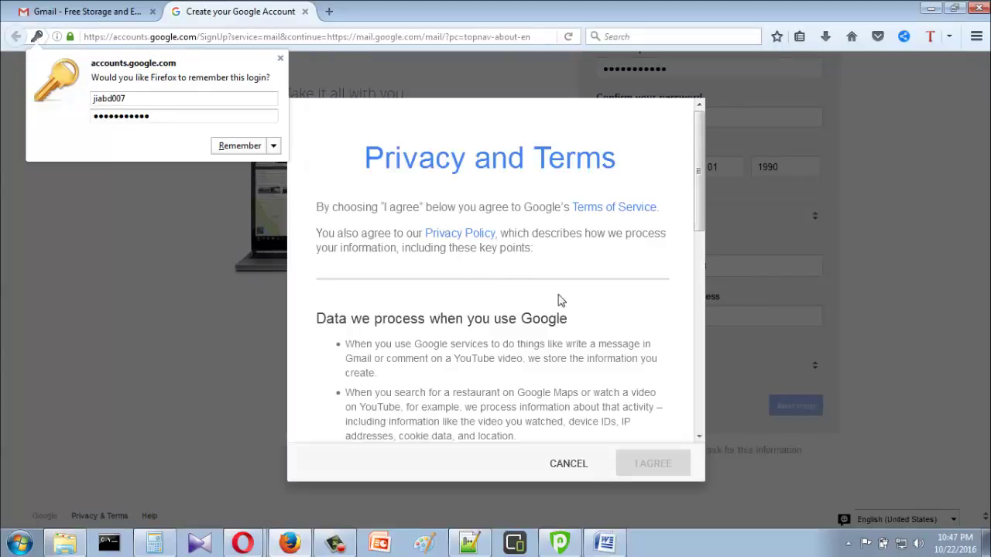
scroll(561, 299, "down", 4)
scroll(563, 300, "down", 8)
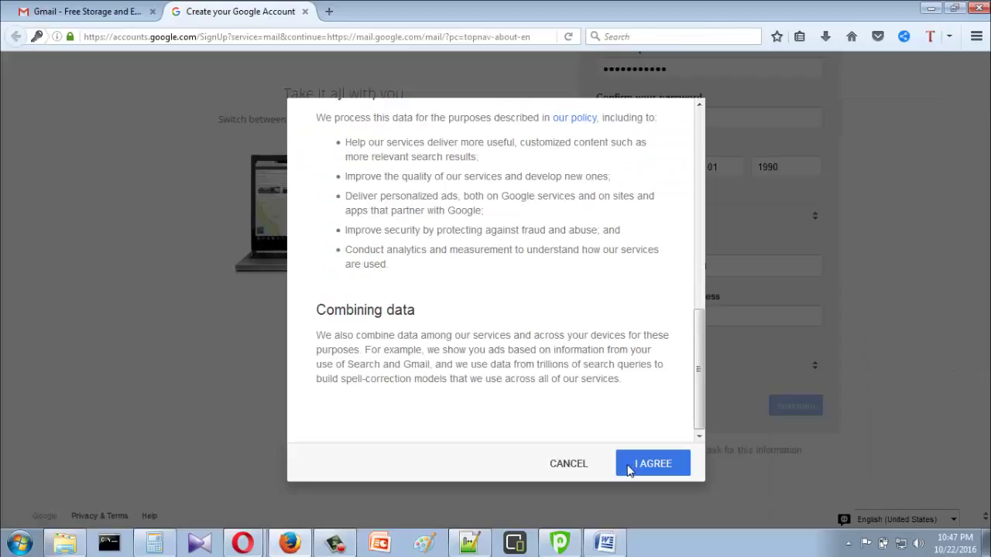
left_click(645, 467)
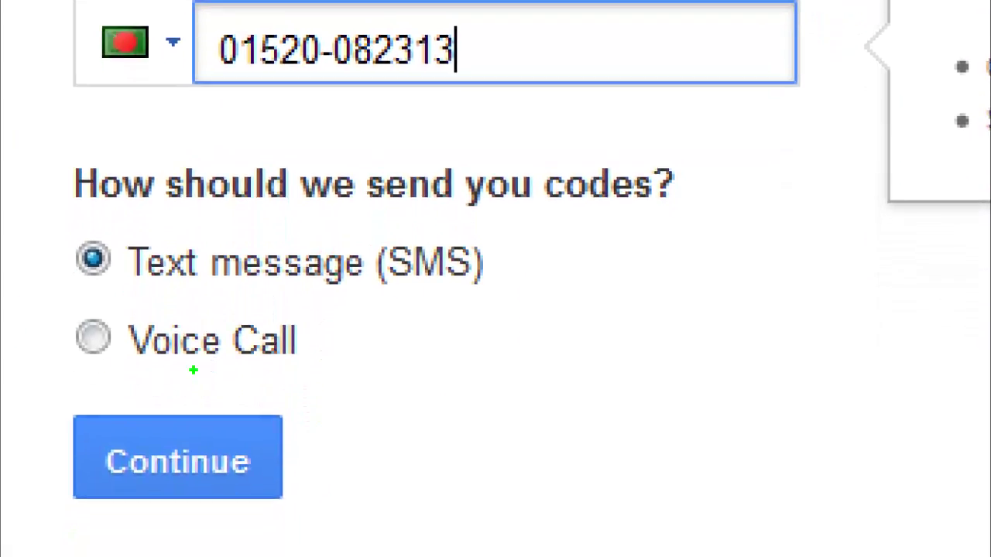
Keep Text message (SMS) selected and request the verification code on the entered phone.
left_click_drag(56, 318, 147, 320)
mouse_move(345, 304)
left_mouse_down()
mouse_move(349, 356)
mouse_move(49, 370)
mouse_move(147, 302)
mouse_move(385, 318)
left_mouse_up()
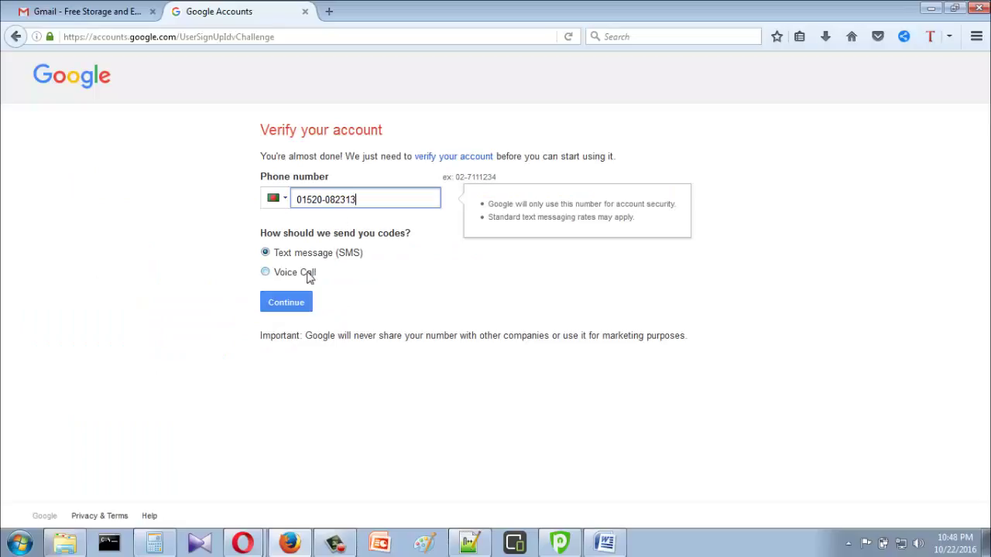
left_click(288, 305)
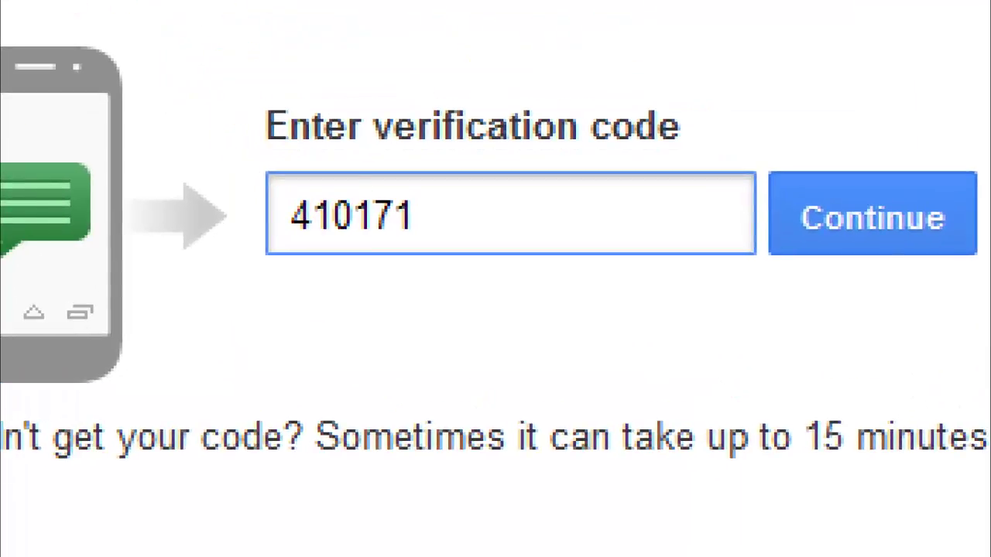
Submit the six-digit verification code received by text message.
mouse_move(231, 196)
left_mouse_down()
mouse_move(465, 126)
mouse_move(513, 360)
mouse_move(232, 164)
left_mouse_up()
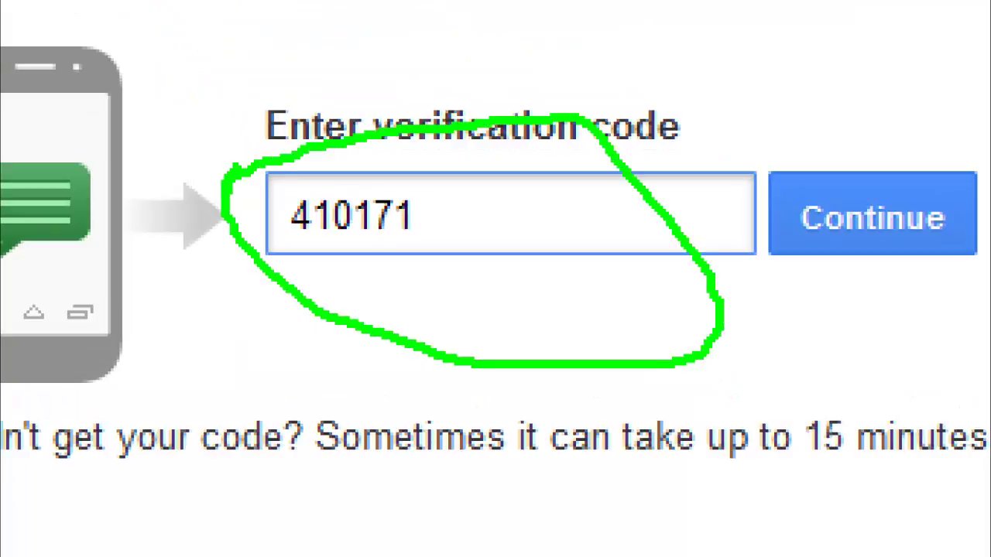
mouse_move(859, 178)
left_mouse_down()
mouse_move(862, 281)
mouse_move(870, 225)
mouse_move(922, 221)
left_mouse_up()
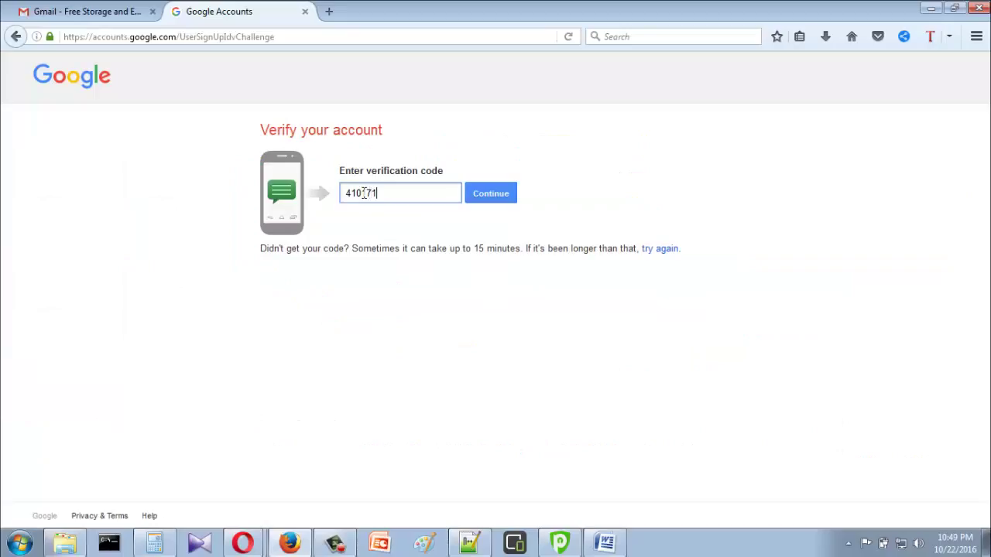
left_click(485, 202)
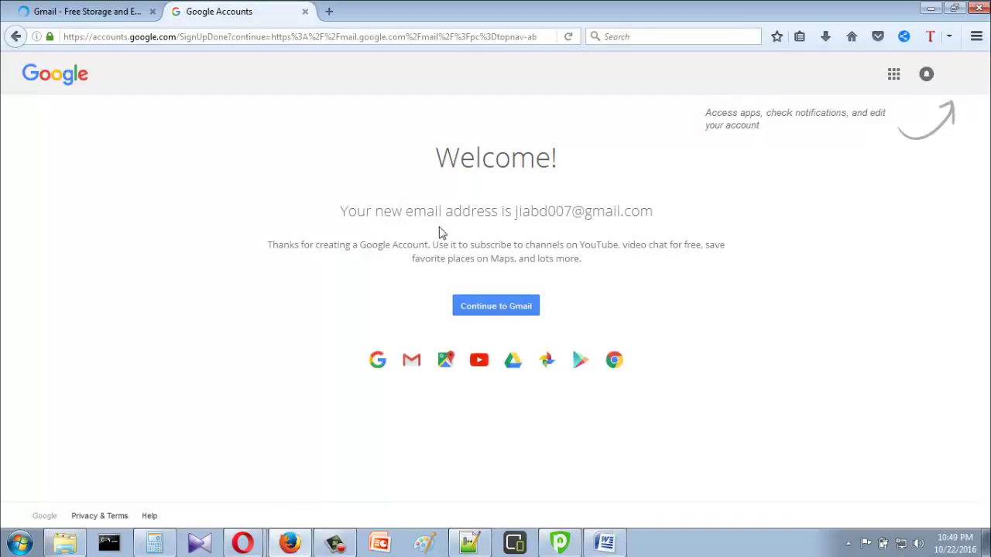
Clear the stray text selection in the Welcome page heading.
left_click_drag(458, 161, 506, 149)
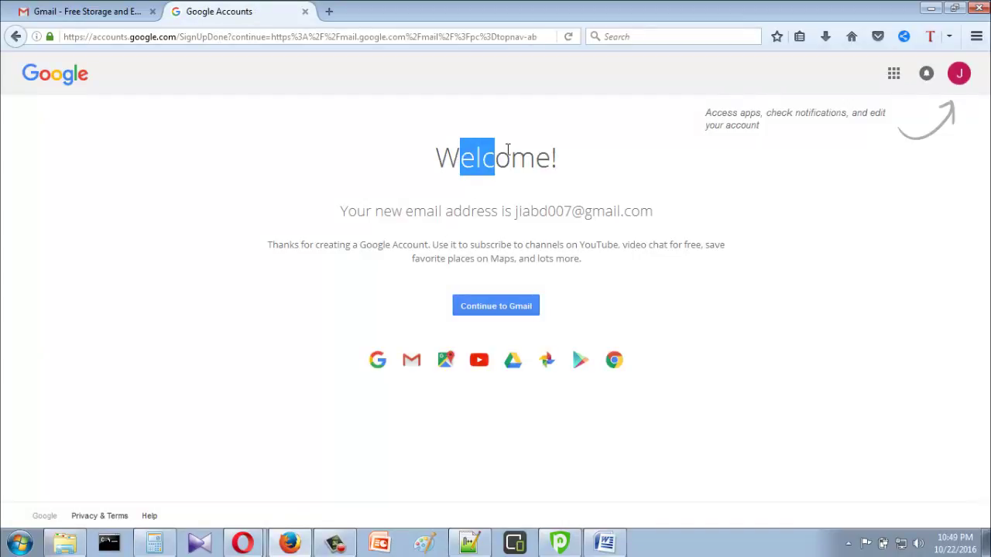
left_click(545, 164)
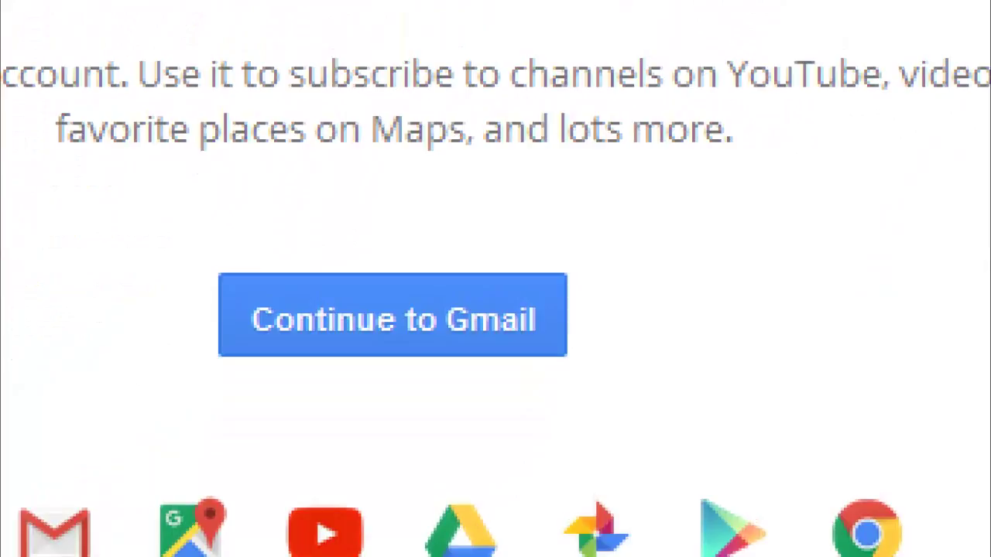
Continue to Gmail, step through the welcome tour slides, then close the tour.
left_click(460, 323)
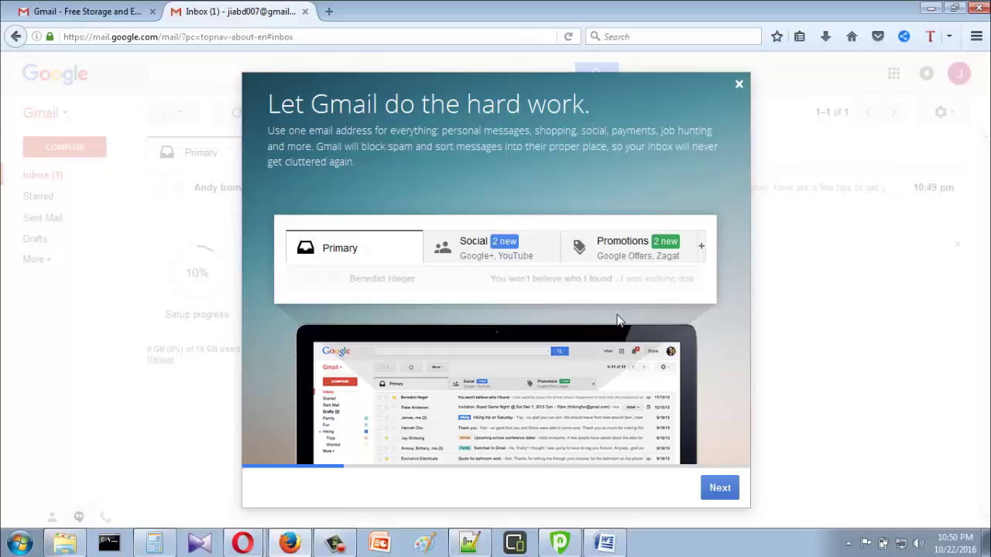
left_click(721, 492)
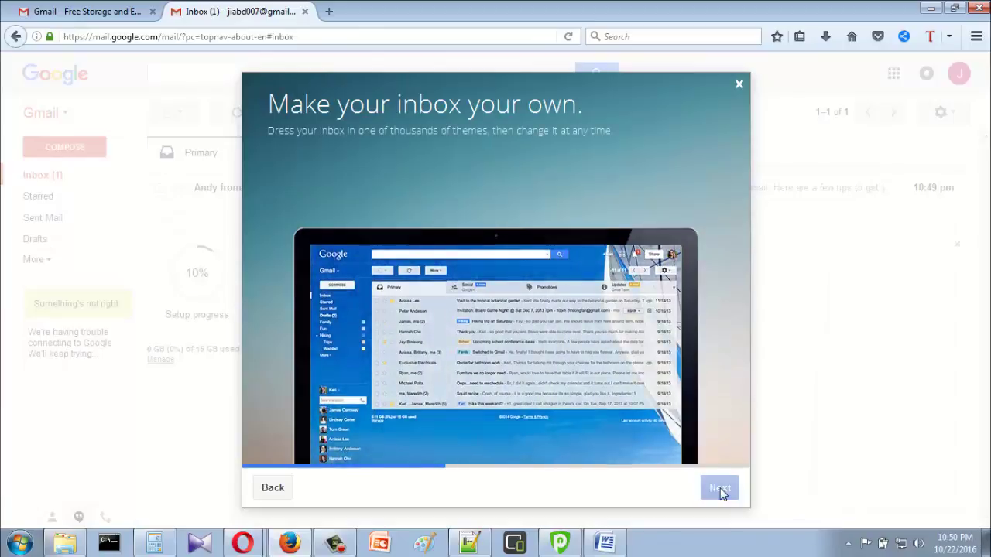
left_click(720, 488)
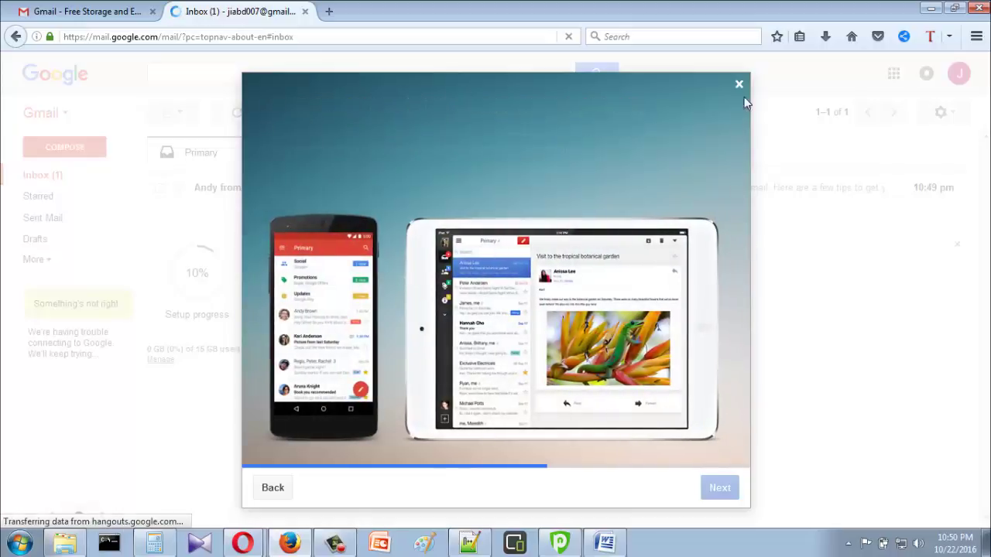
left_click(739, 85)
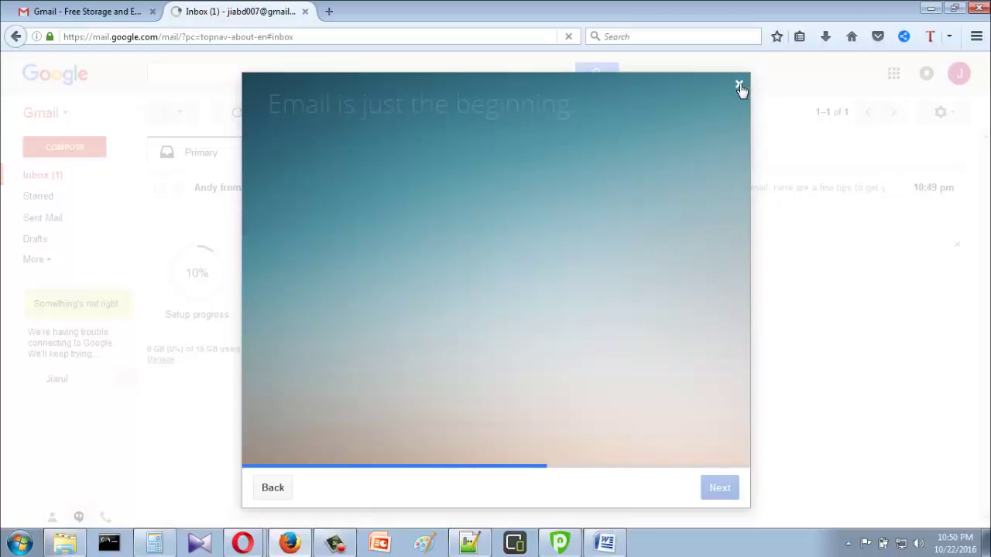
left_click(739, 86)
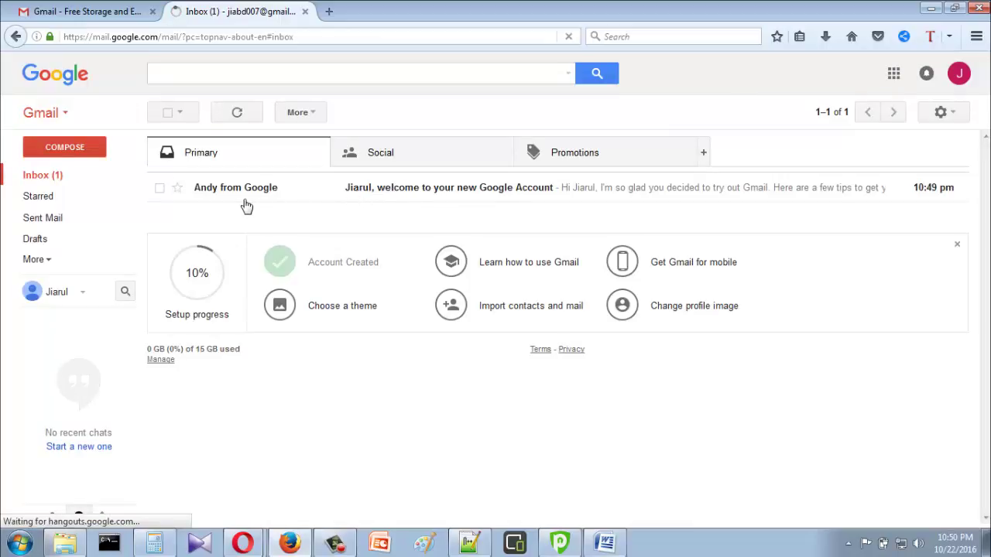
left_click(429, 200)
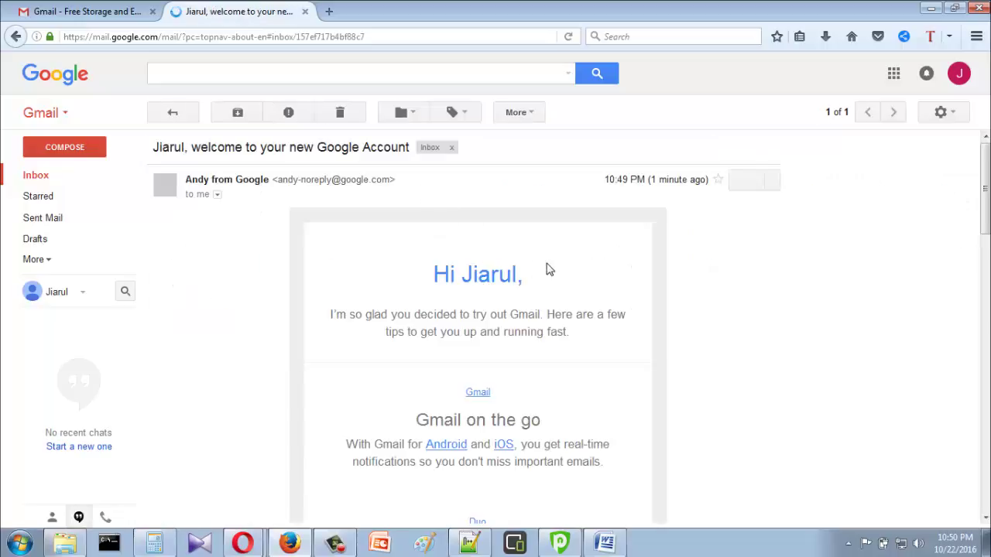
scroll(541, 282, "down", 3)
scroll(150, 250, "down", 1)
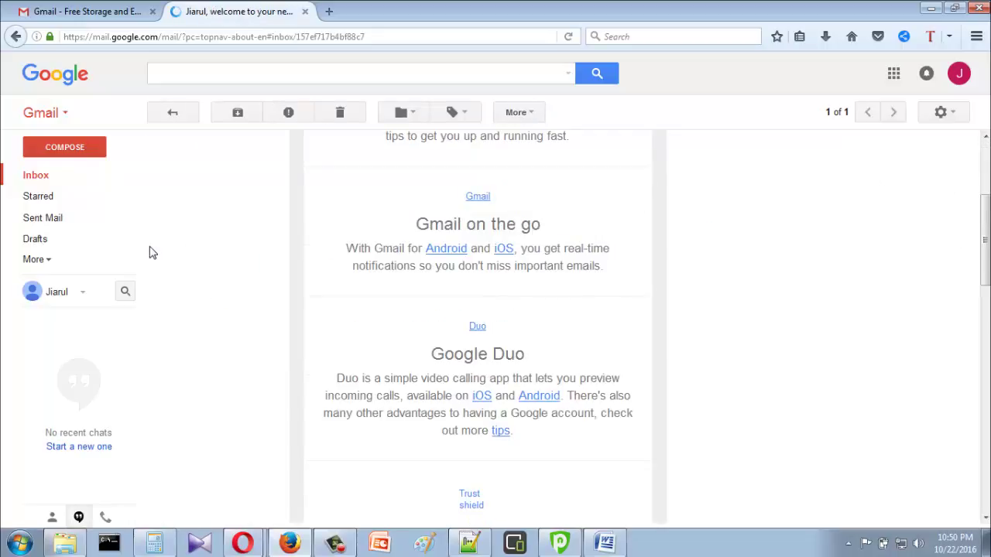
scroll(177, 239, "up", 5)
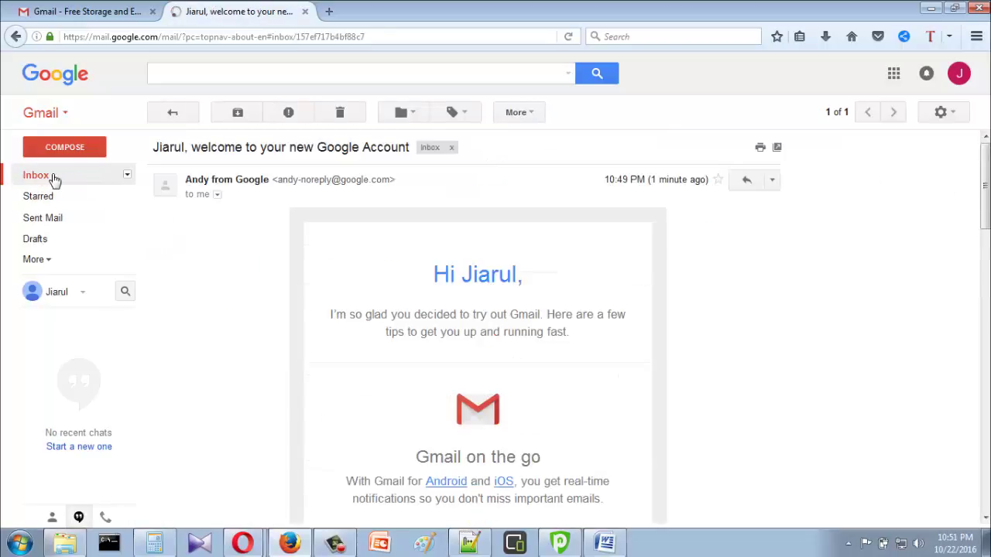
left_click(52, 180)
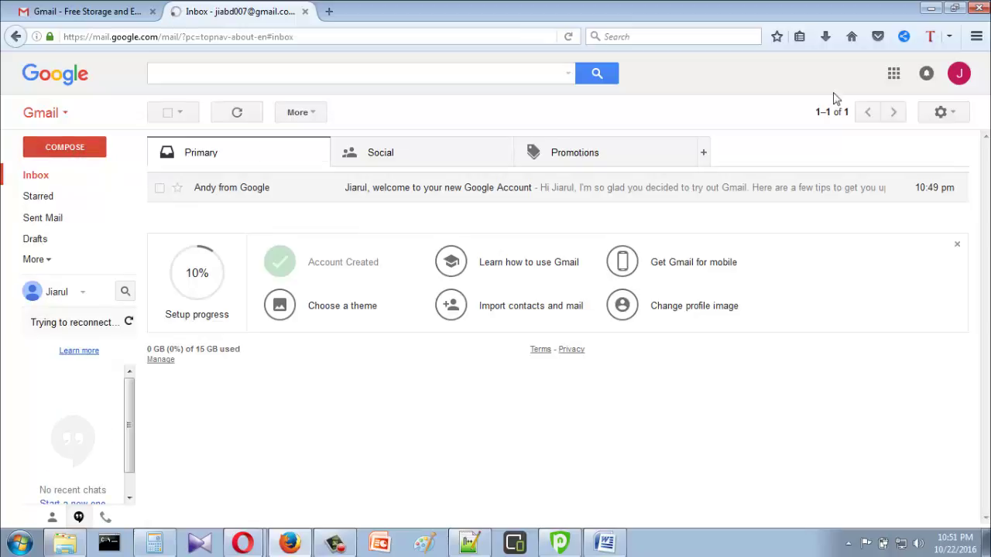
left_click(959, 74)
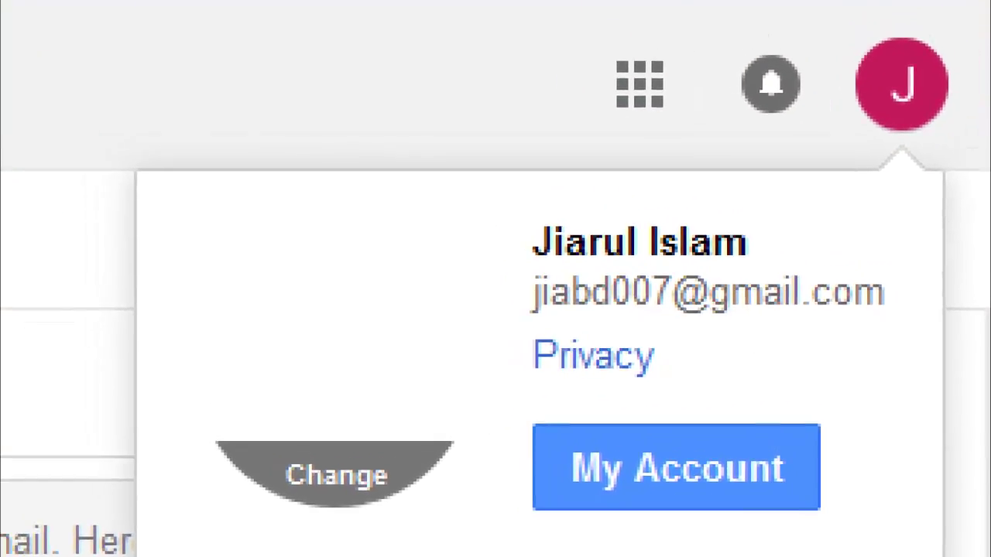
mouse_move(926, 86)
left_mouse_down()
mouse_move(891, 129)
mouse_move(947, 75)
mouse_move(943, 118)
left_mouse_up()
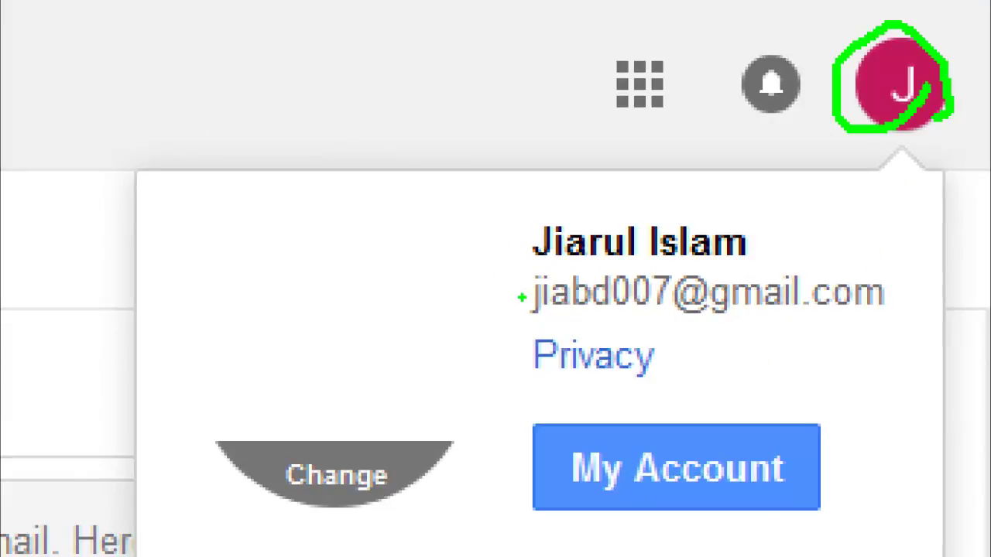
mouse_move(516, 272)
left_mouse_down()
mouse_move(739, 251)
mouse_move(876, 264)
mouse_move(890, 342)
mouse_move(619, 345)
mouse_move(484, 309)
mouse_move(529, 259)
left_mouse_up()
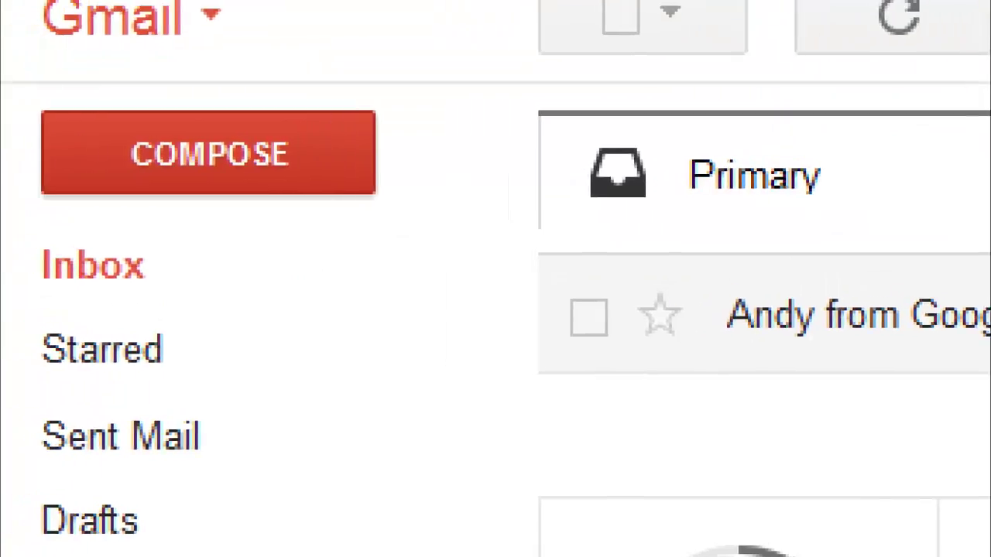
mouse_move(68, 106)
left_mouse_down()
mouse_move(305, 103)
mouse_move(317, 218)
mouse_move(12, 155)
mouse_move(120, 95)
left_mouse_up()
left_click_drag(166, 178, 358, 181)
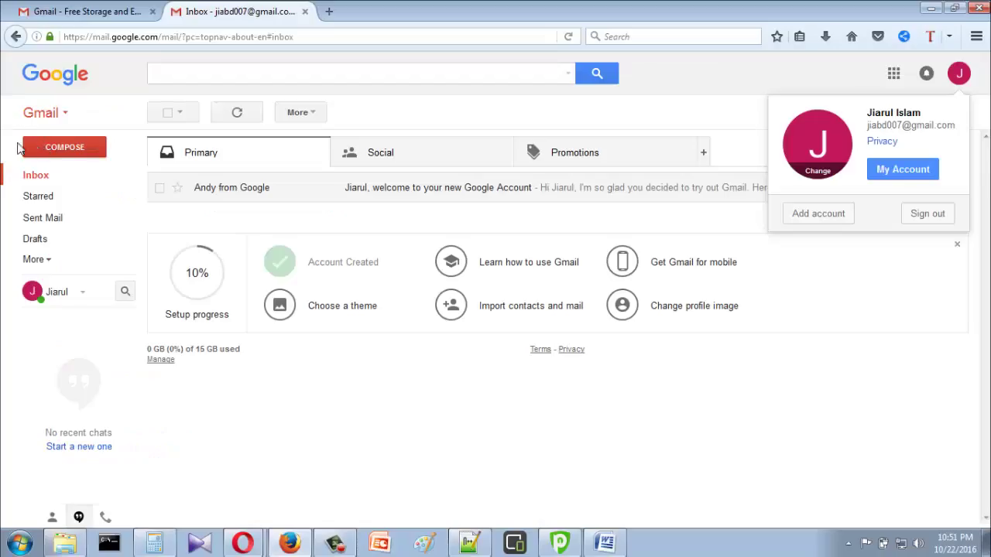
Open a new message and enter the friend's e-mail address as the recipient.
left_click(66, 153)
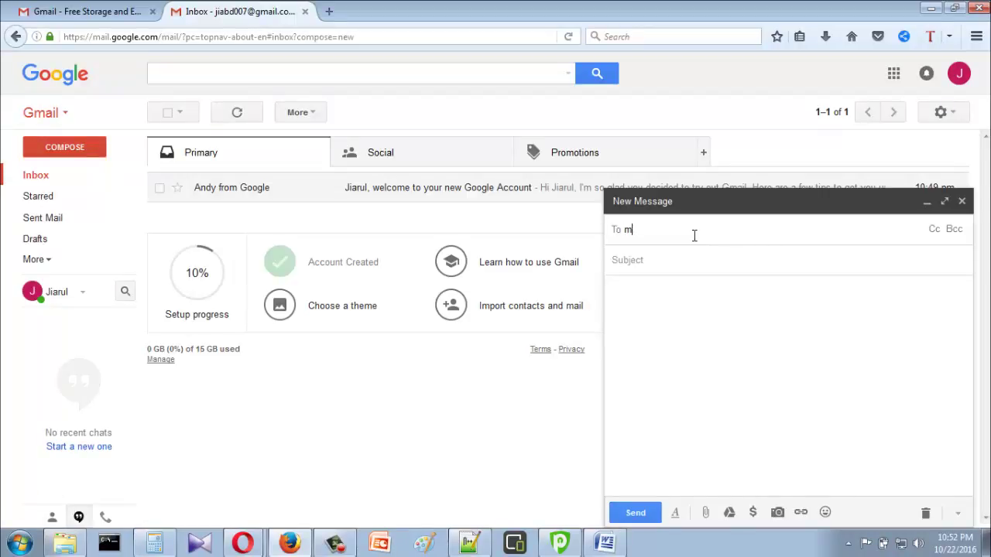
key("BackSpace")
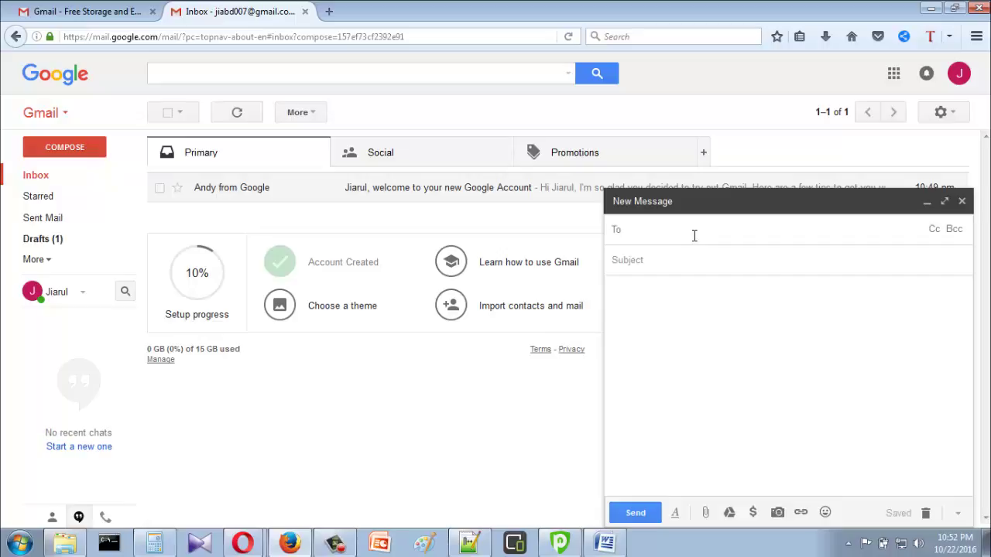
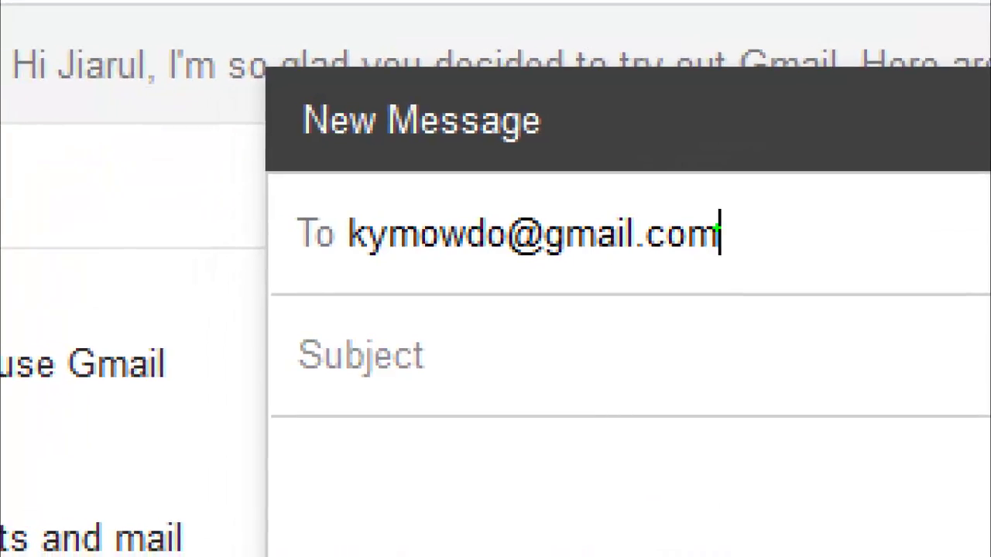
mouse_move(734, 228)
left_mouse_down()
mouse_move(239, 195)
mouse_move(542, 303)
mouse_move(928, 194)
mouse_move(647, 202)
left_mouse_up()
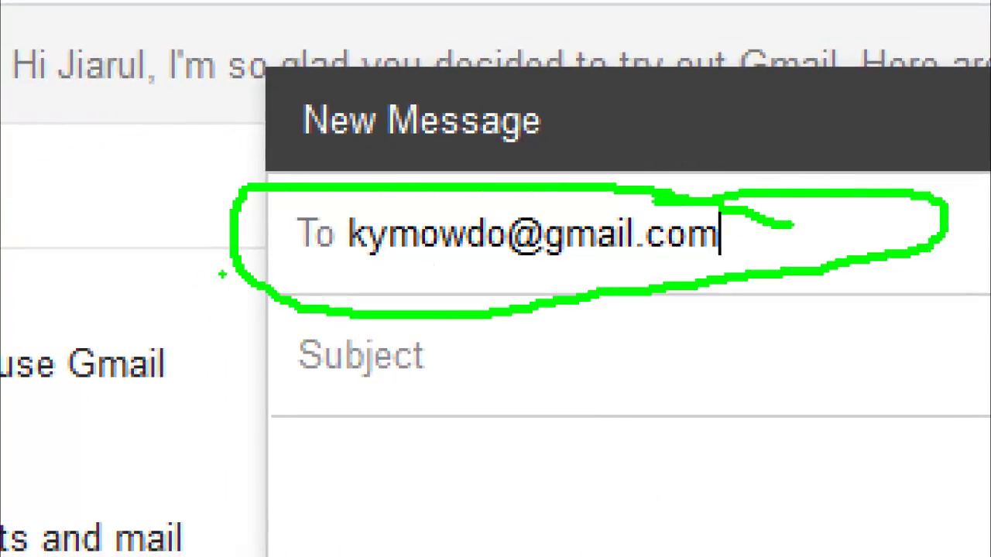
left_click_drag(346, 285, 770, 280)
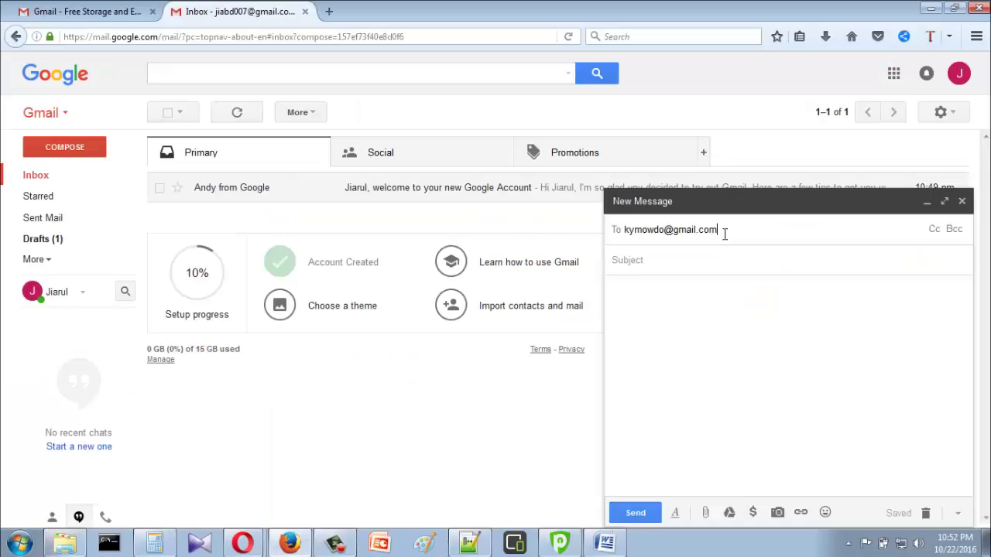
left_click(693, 268)
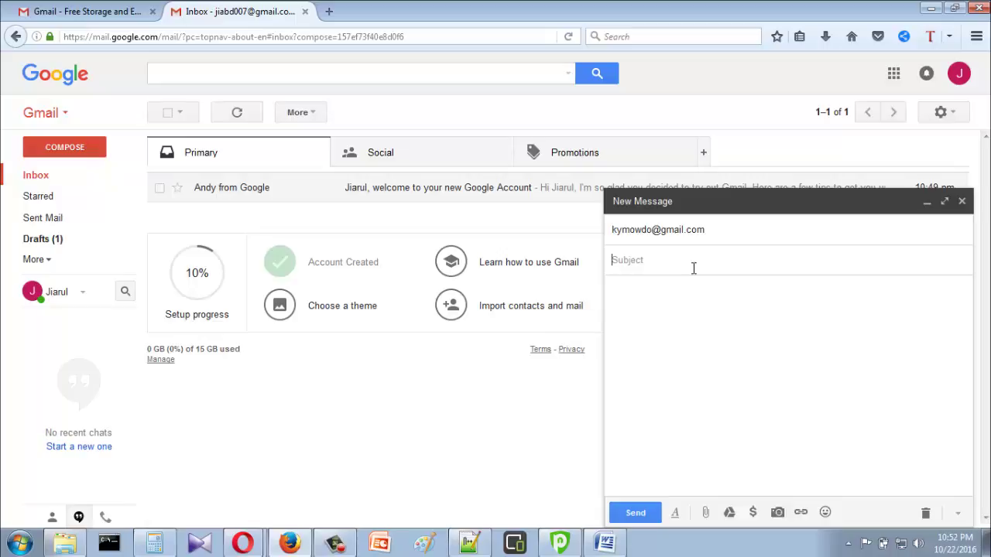
Enter the subject 'About the upcoming picnic' and a body starting 'Dear friend,' followed by dotted lines.
type("About the upcoming picnic")
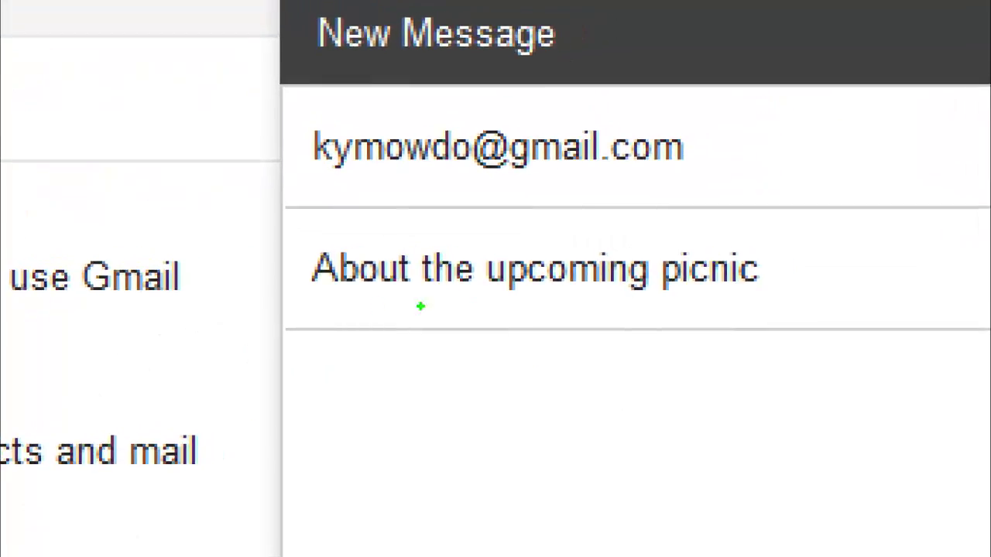
mouse_move(281, 236)
left_mouse_down()
mouse_move(736, 218)
mouse_move(790, 314)
mouse_move(383, 324)
mouse_move(281, 240)
left_mouse_up()
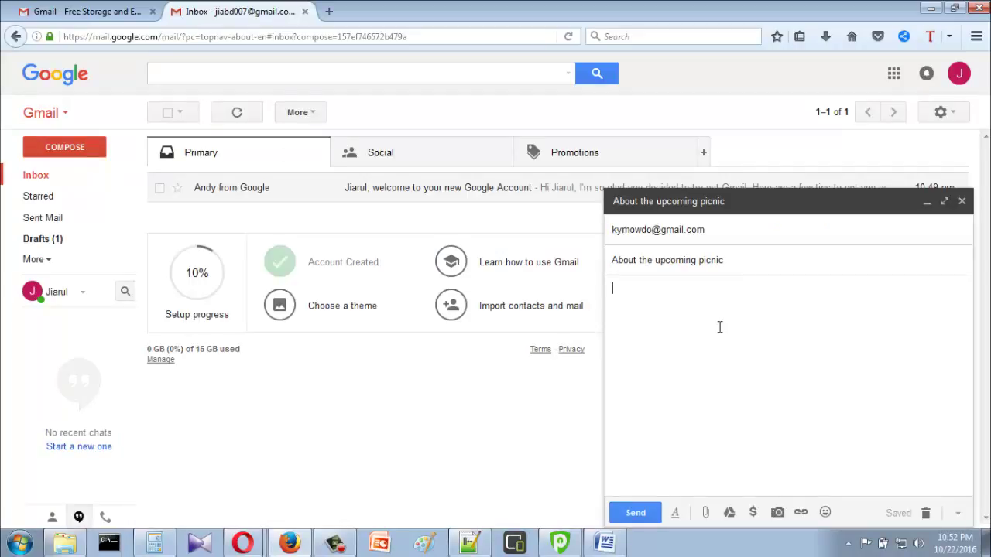
type("D")
type("...")
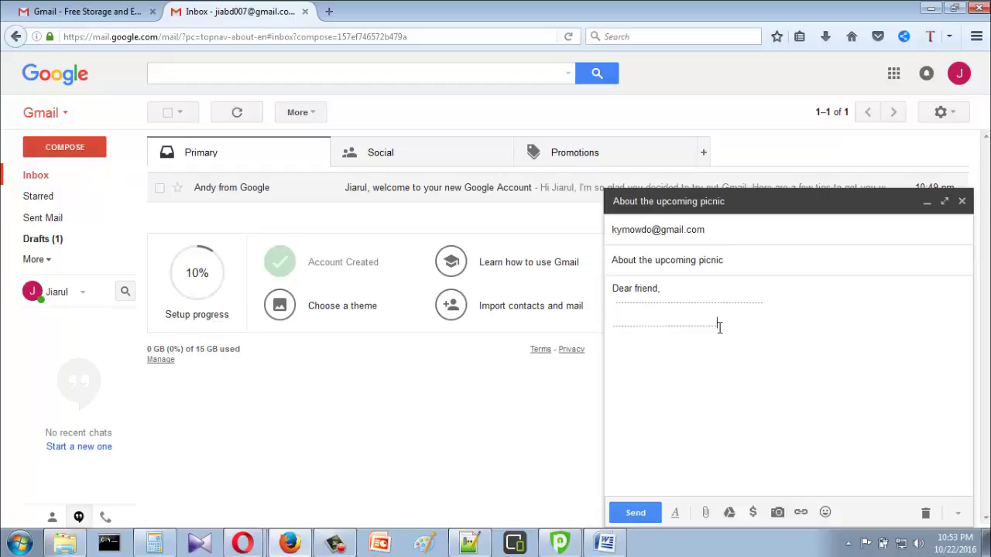
type("...")
key("Return")
key("Return")
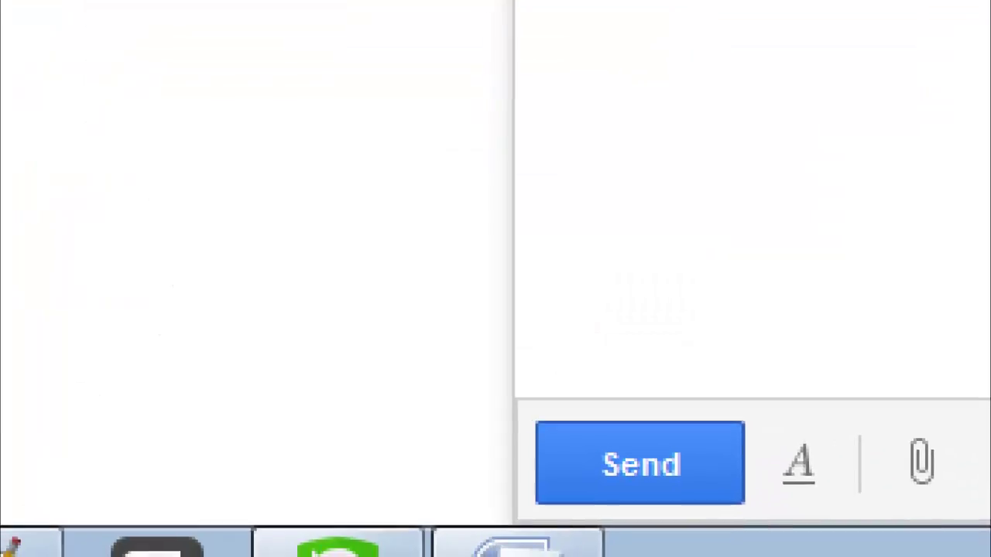
left_click(634, 489)
mouse_move(523, 414)
left_mouse_down()
mouse_move(588, 407)
mouse_move(782, 455)
mouse_move(619, 527)
mouse_move(528, 424)
mouse_move(541, 398)
left_mouse_up()
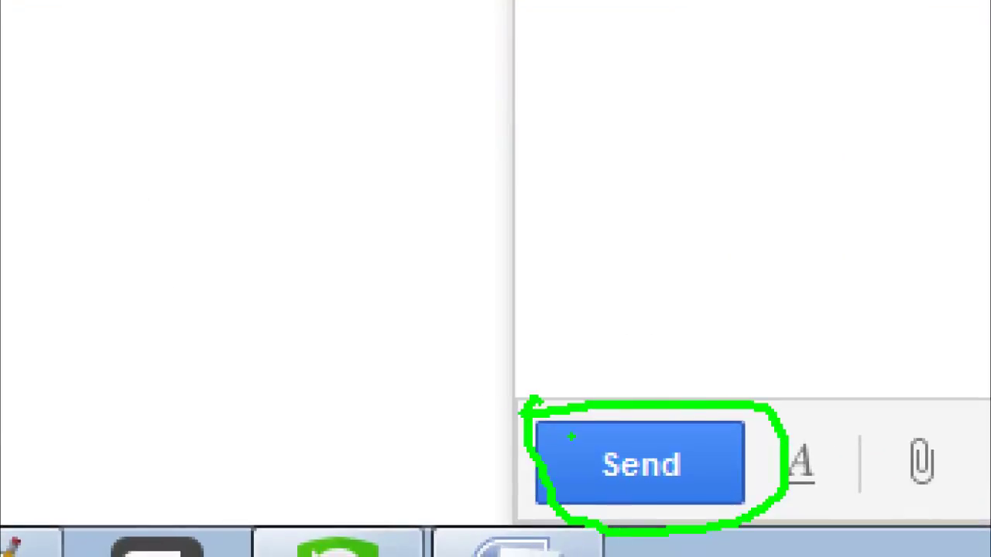
left_click_drag(581, 466, 726, 465)
left_click_drag(585, 494, 722, 485)
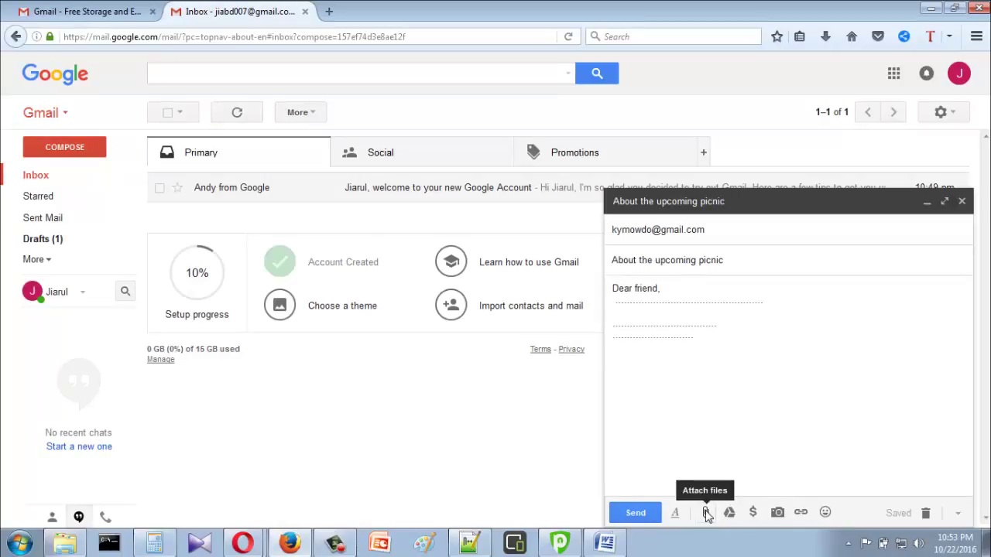
Attach AskForHelp_Logo_2.png from the Pictures > Help folder to the draft.
left_click(705, 514)
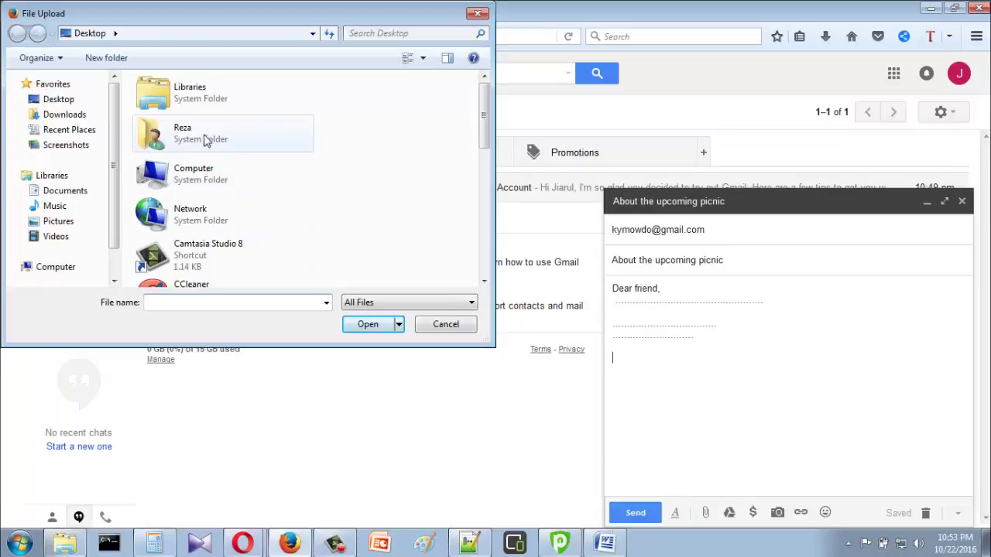
left_click(59, 221)
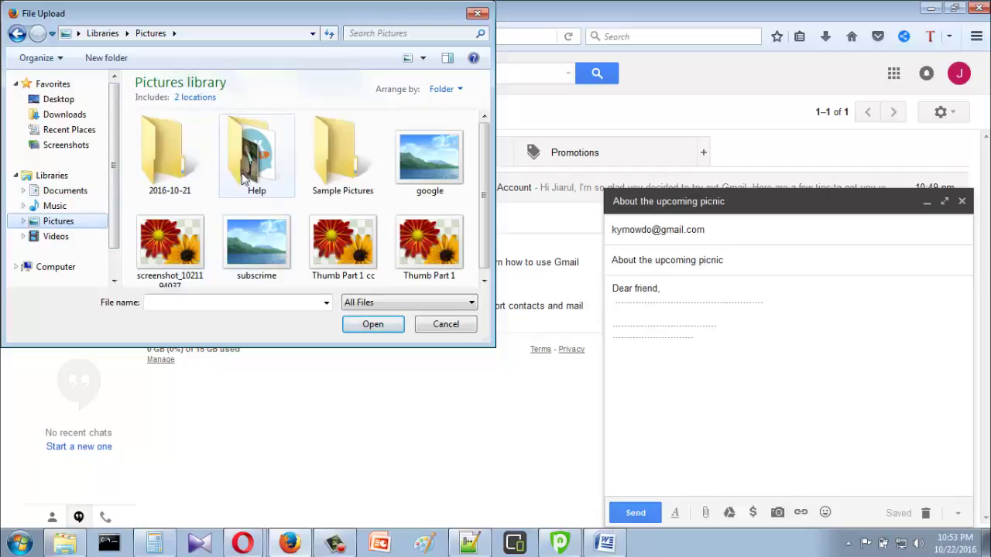
left_click(252, 169)
double_click(251, 168)
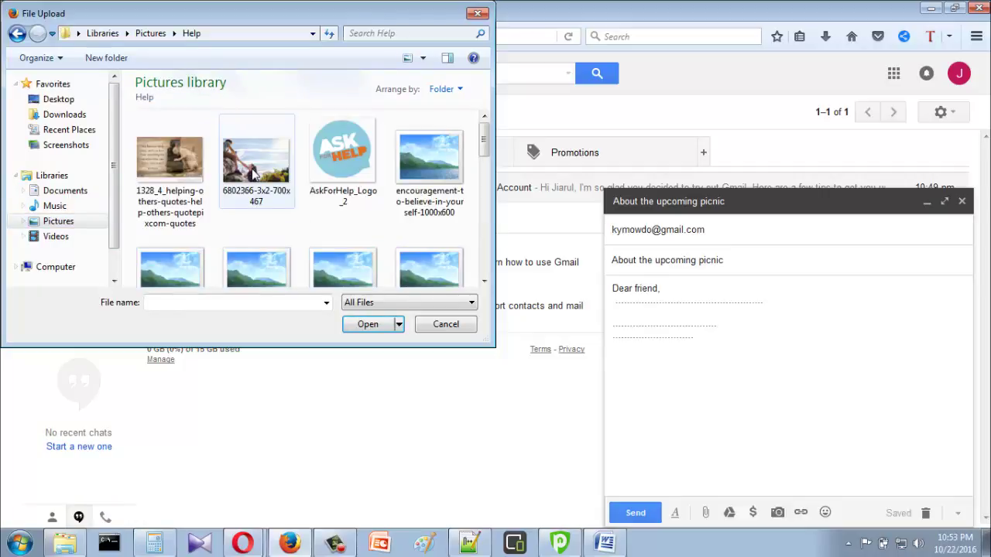
double_click(334, 158)
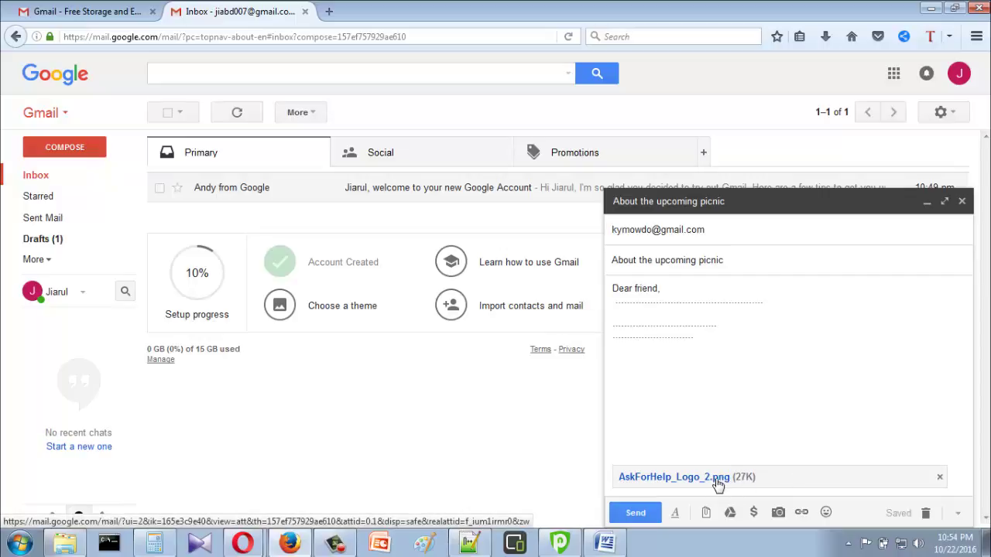
Send the picnic email and wait for the 'Your message has been sent' confirmation.
left_click(636, 511)
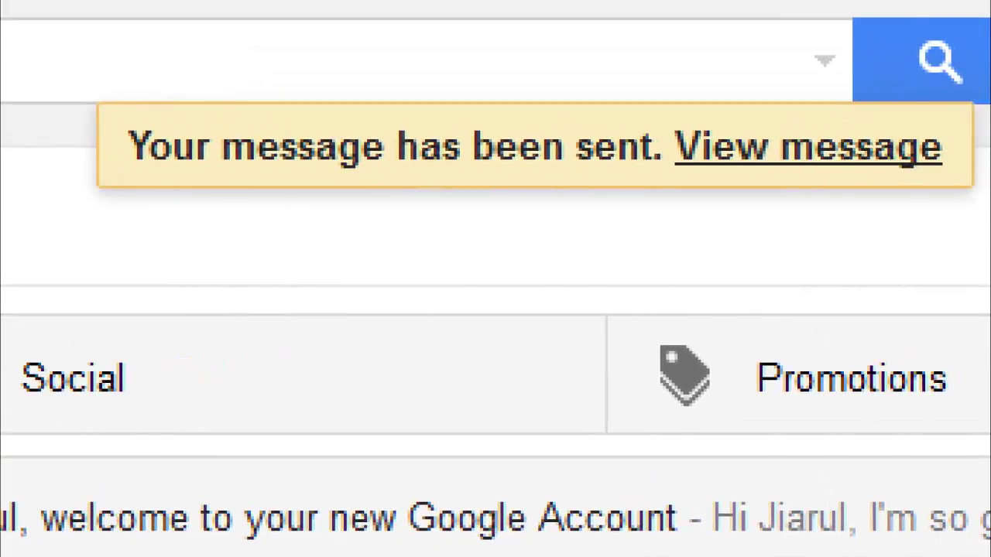
mouse_move(105, 118)
left_mouse_down()
mouse_move(217, 101)
mouse_move(664, 98)
mouse_move(784, 155)
mouse_move(989, 151)
mouse_move(656, 198)
mouse_move(175, 203)
mouse_move(193, 118)
mouse_move(800, 100)
mouse_move(988, 143)
left_mouse_up()
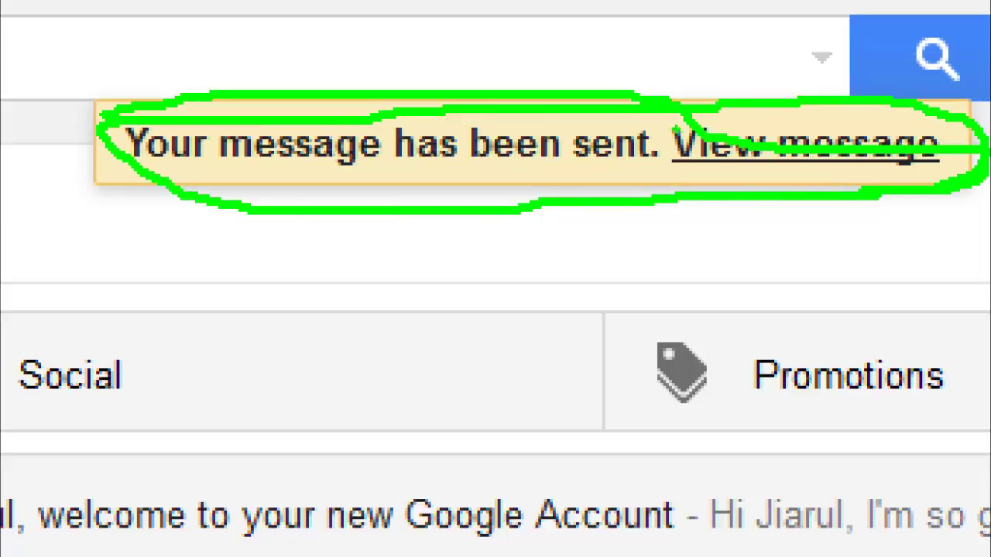
mouse_move(680, 132)
left_mouse_down()
mouse_move(669, 119)
mouse_move(960, 102)
mouse_move(882, 184)
mouse_move(675, 158)
mouse_move(672, 124)
left_mouse_up()
key("Escape")
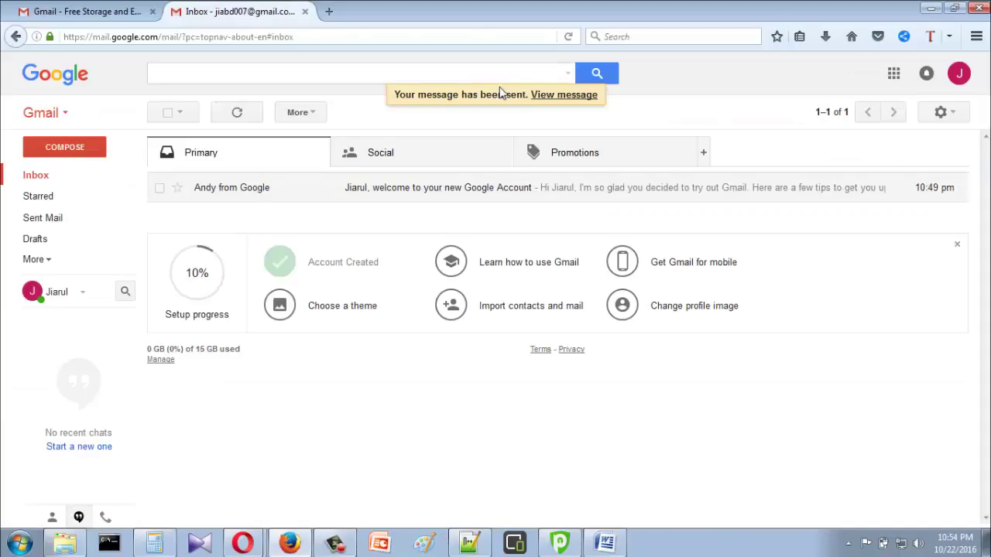
Open the sent 'About the upcoming picnic' message and review its text and AskForHelp_Logo_2.png attachment.
left_click(555, 96)
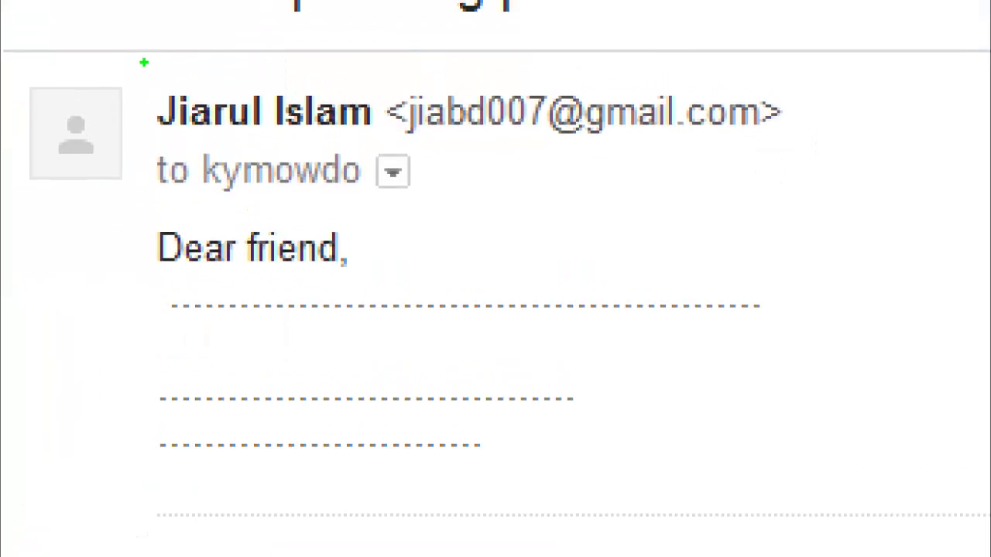
mouse_move(157, 103)
left_mouse_down()
mouse_move(360, 86)
mouse_move(746, 88)
mouse_move(807, 128)
mouse_move(507, 144)
mouse_move(216, 144)
mouse_move(167, 108)
left_mouse_up()
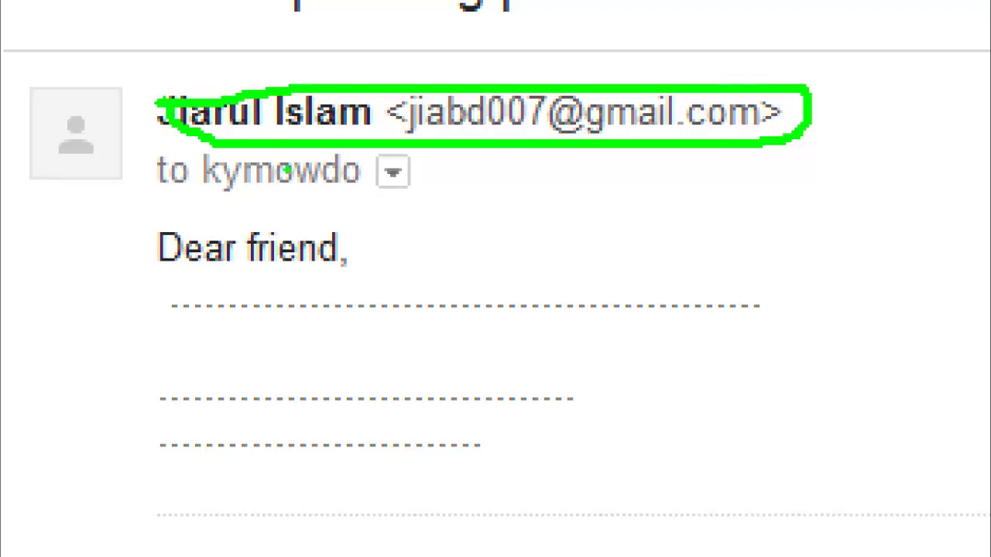
mouse_move(137, 154)
left_mouse_down()
mouse_move(299, 152)
mouse_move(420, 167)
mouse_move(362, 214)
mouse_move(159, 204)
mouse_move(137, 147)
mouse_move(151, 141)
left_mouse_up()
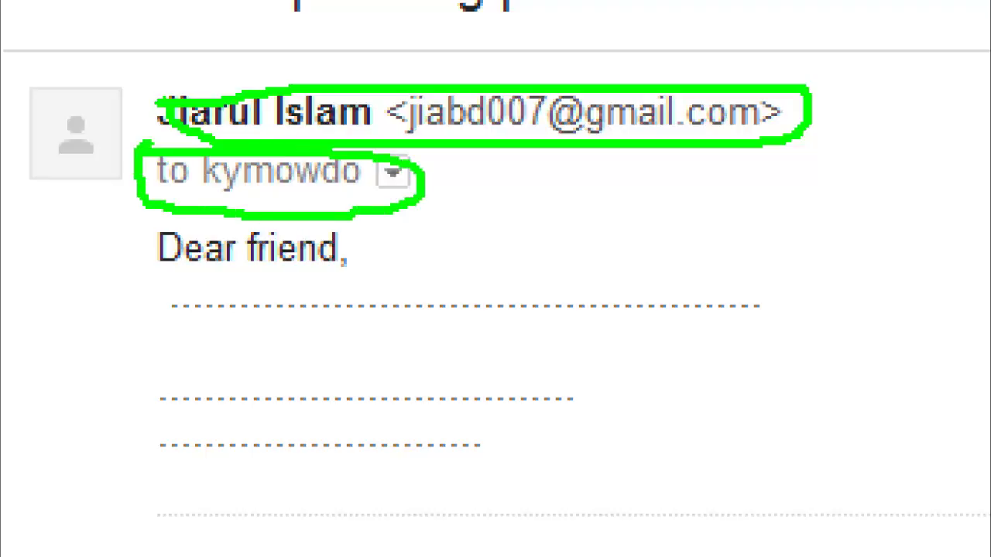
left_click_drag(207, 304, 240, 317)
mouse_move(313, 419)
left_mouse_down()
mouse_move(348, 548)
mouse_move(395, 404)
mouse_move(319, 325)
mouse_move(639, 379)
left_mouse_up()
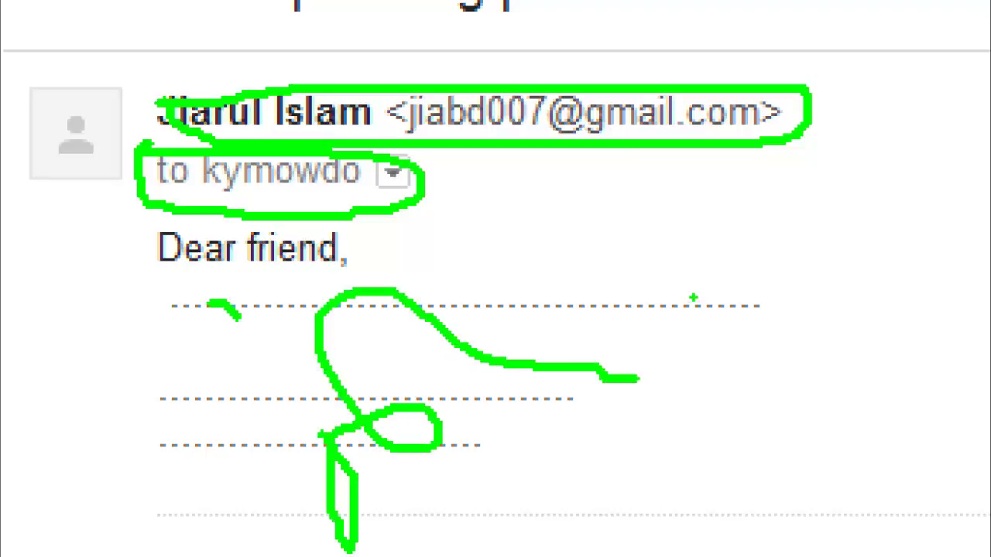
left_click_drag(692, 297, 711, 401)
mouse_move(791, 310)
left_mouse_down()
mouse_move(831, 322)
mouse_move(797, 311)
left_mouse_up()
mouse_move(883, 237)
left_mouse_down()
mouse_move(863, 352)
mouse_move(940, 325)
mouse_move(969, 281)
mouse_move(966, 421)
left_mouse_up()
key("Escape")
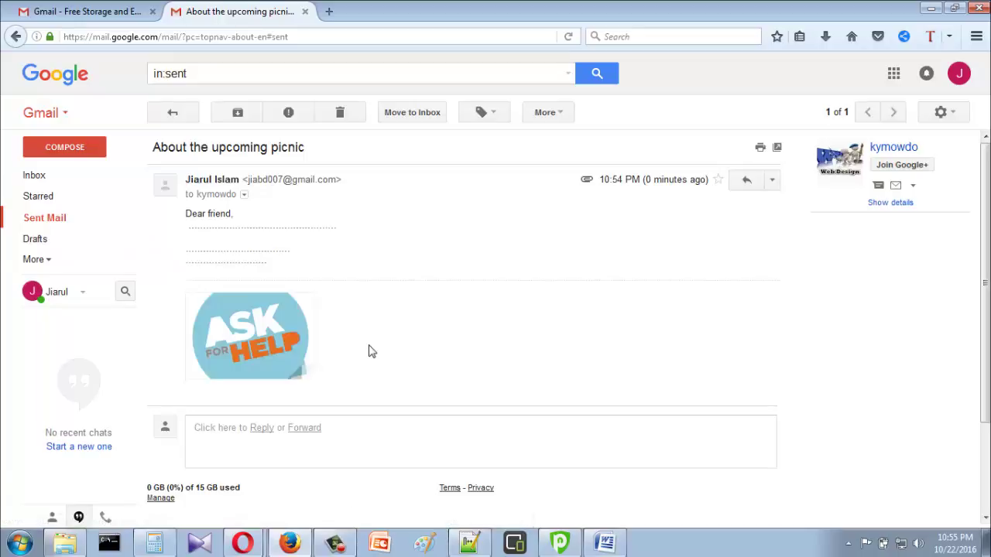
key("ctrl+1")
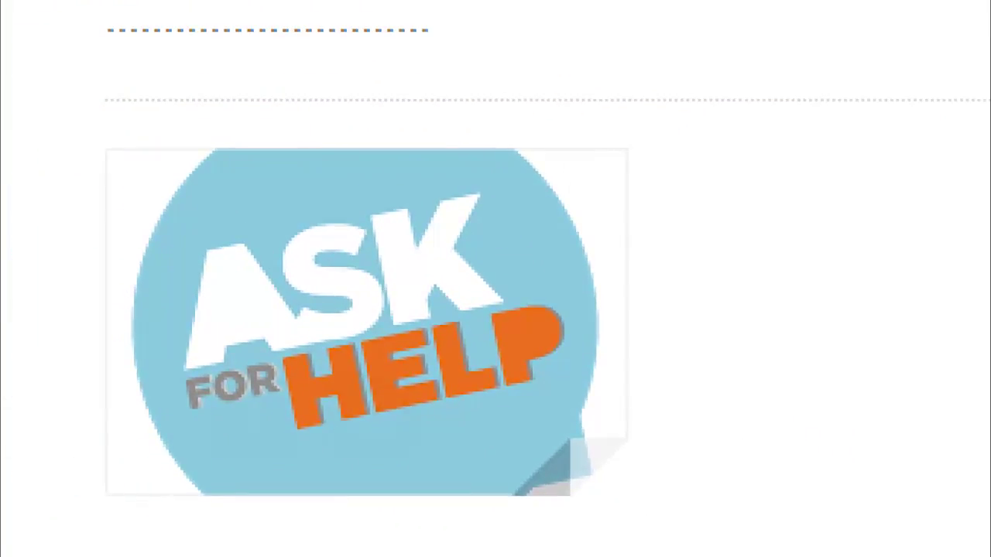
mouse_move(153, 247)
left_mouse_down()
mouse_move(428, 250)
mouse_move(247, 245)
mouse_move(300, 210)
left_mouse_up()
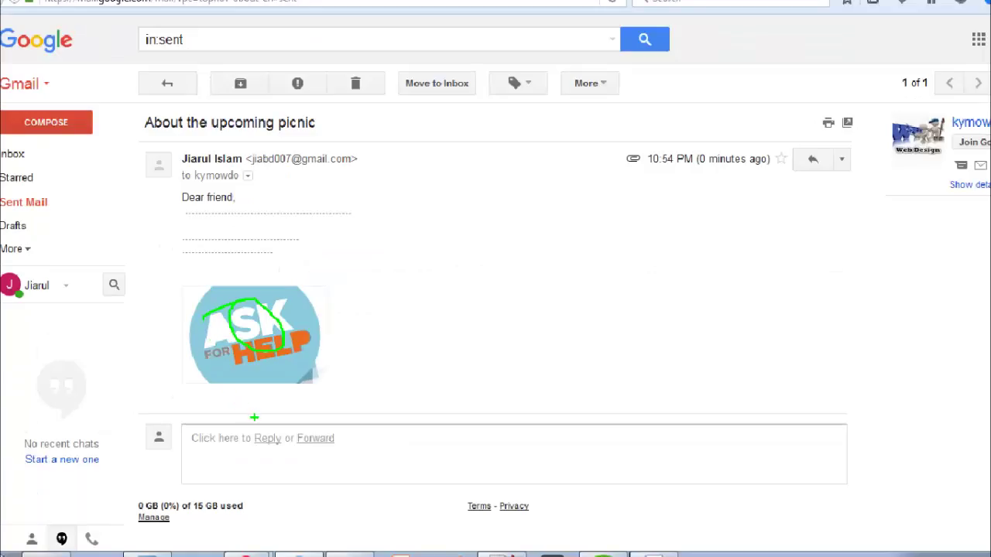
Start a reply with throwaway test text, erase it, and return to the Inbox.
scroll(330, 356, "down", 2)
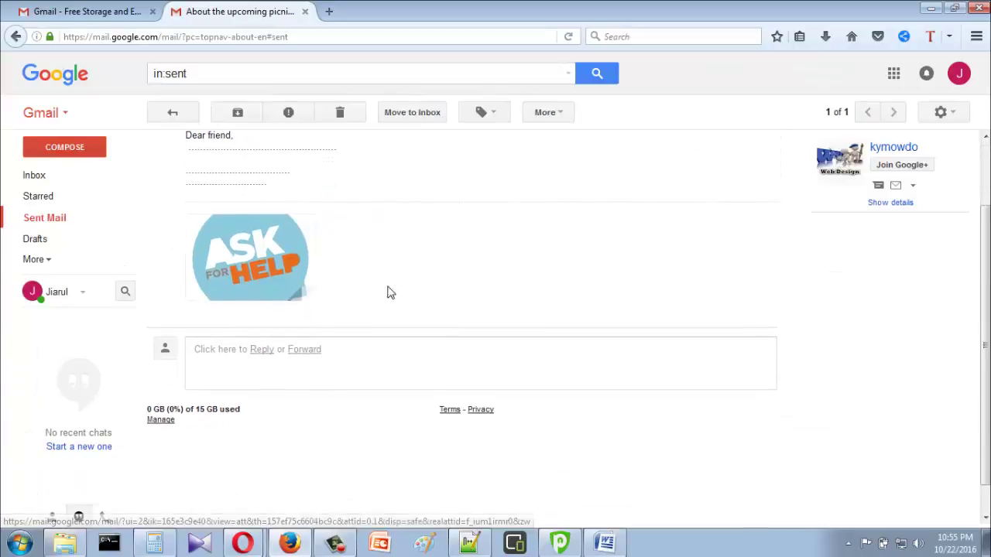
scroll(376, 276, "up", 1)
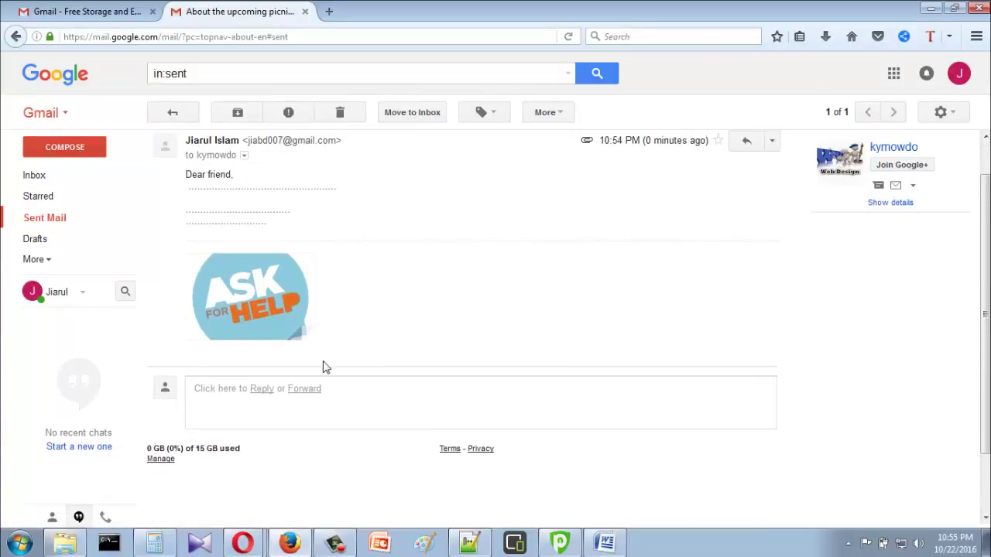
left_click(262, 389)
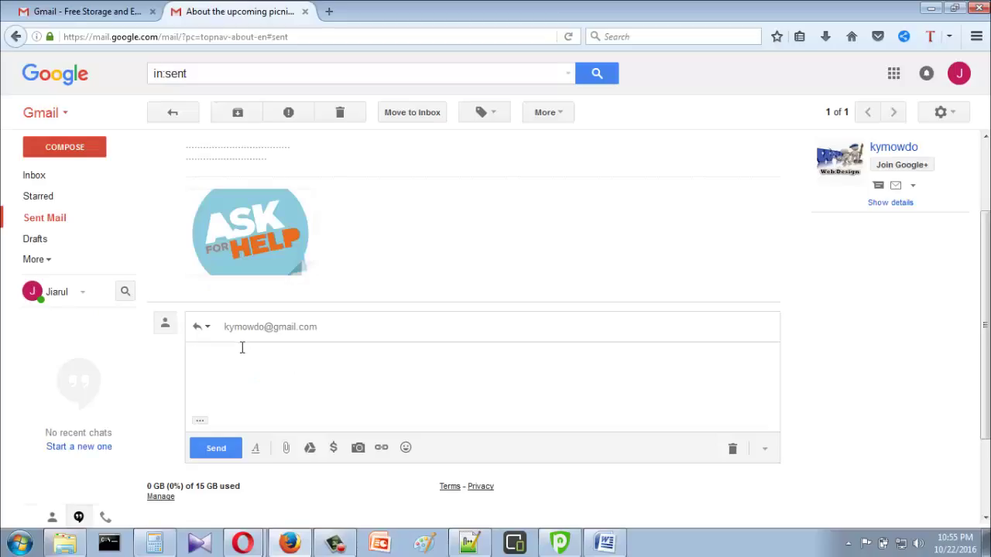
scroll(242, 347, "down", 2)
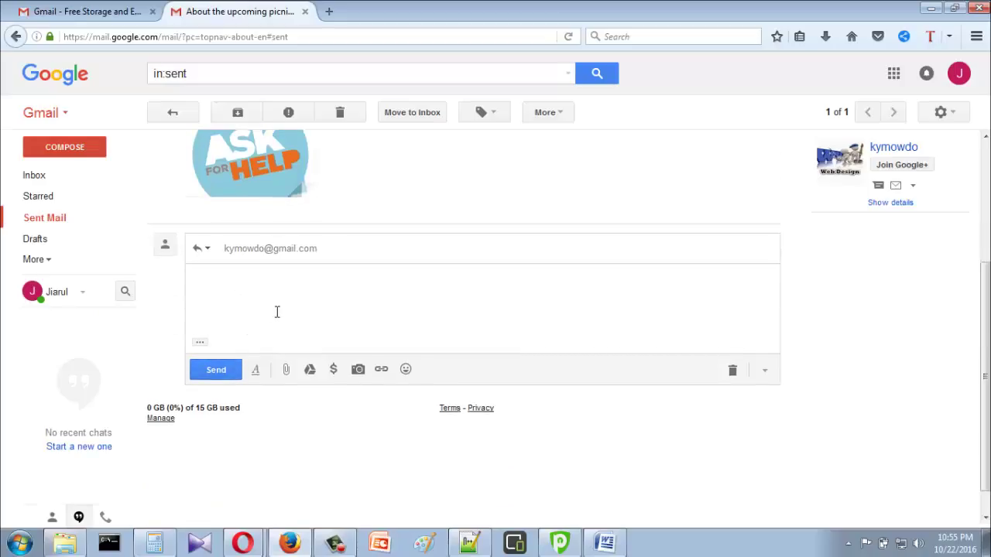
type("fghhvj hcg tfy")
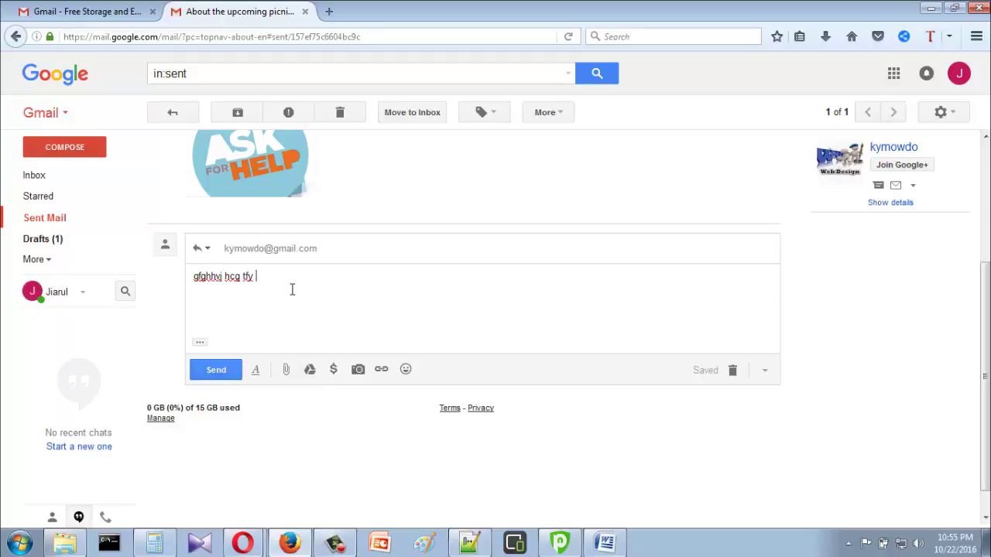
key("BackSpace")
key("BackSpace")
key("BackSpace")
key("BackSpace")
key("BackSpace")
key("BackSpace")
key("BackSpace")
key("BackSpace")
key("BackSpace")
key("BackSpace")
key("BackSpace")
key("BackSpace")
key("BackSpace")
key("BackSpace")
key("BackSpace")
scroll(288, 289, "up", 3)
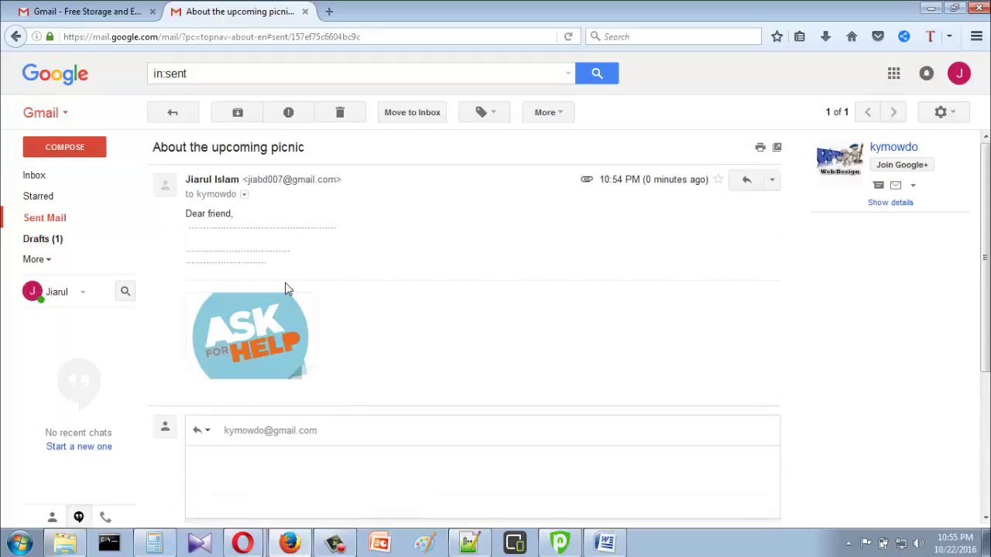
left_click(68, 184)
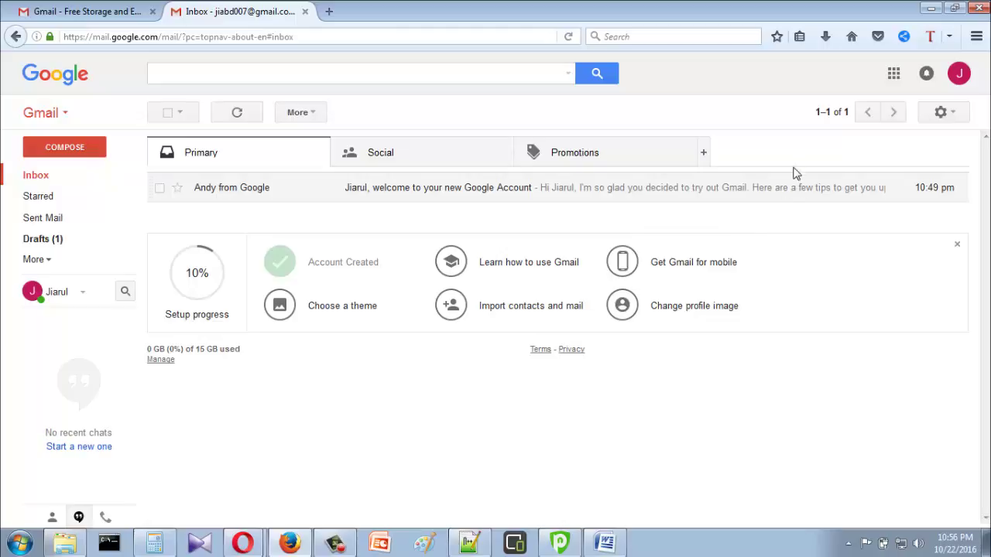
Open the account menu at the top right showing the Sign out option.
left_click(960, 75)
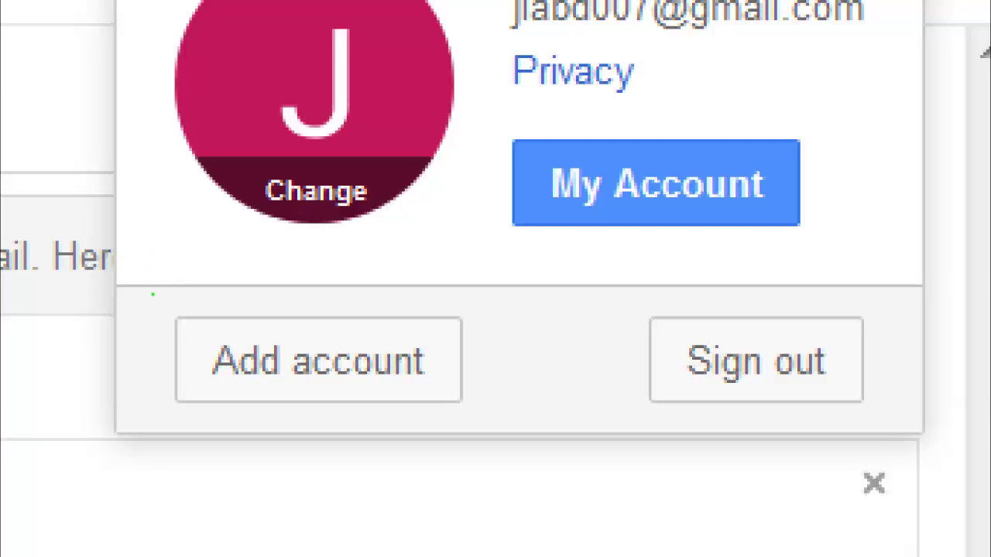
mouse_move(152, 288)
left_mouse_down()
mouse_move(593, 258)
mouse_move(840, 259)
mouse_move(924, 332)
mouse_move(810, 462)
mouse_move(624, 366)
mouse_move(752, 275)
mouse_move(886, 377)
mouse_move(703, 460)
mouse_move(689, 274)
mouse_move(890, 415)
mouse_move(620, 401)
mouse_move(890, 268)
left_mouse_up()
mouse_move(926, 325)
left_mouse_down()
mouse_move(704, 445)
mouse_move(681, 288)
mouse_move(890, 348)
mouse_move(743, 457)
mouse_move(695, 268)
mouse_move(871, 322)
mouse_move(886, 455)
mouse_move(661, 364)
mouse_move(880, 278)
mouse_move(917, 379)
mouse_move(859, 399)
left_mouse_up()
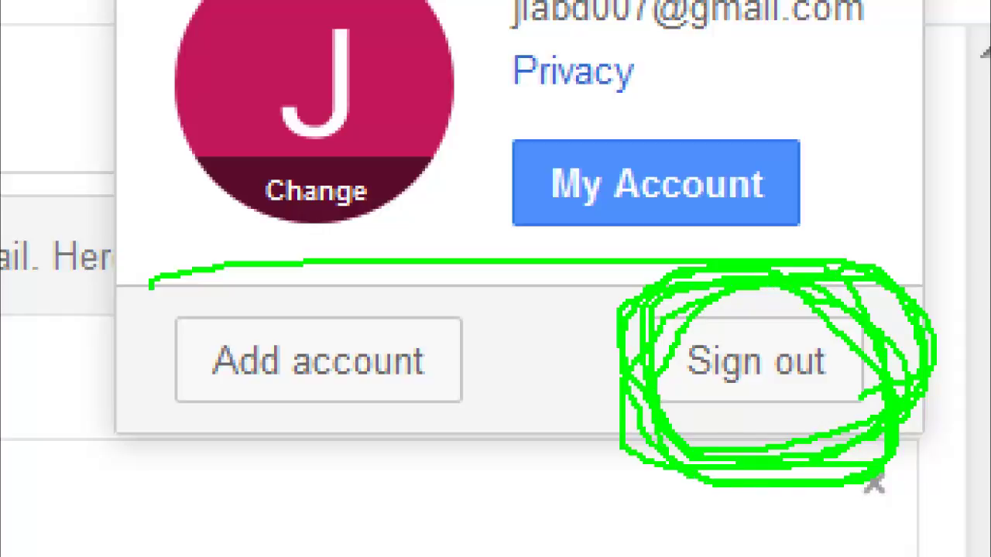